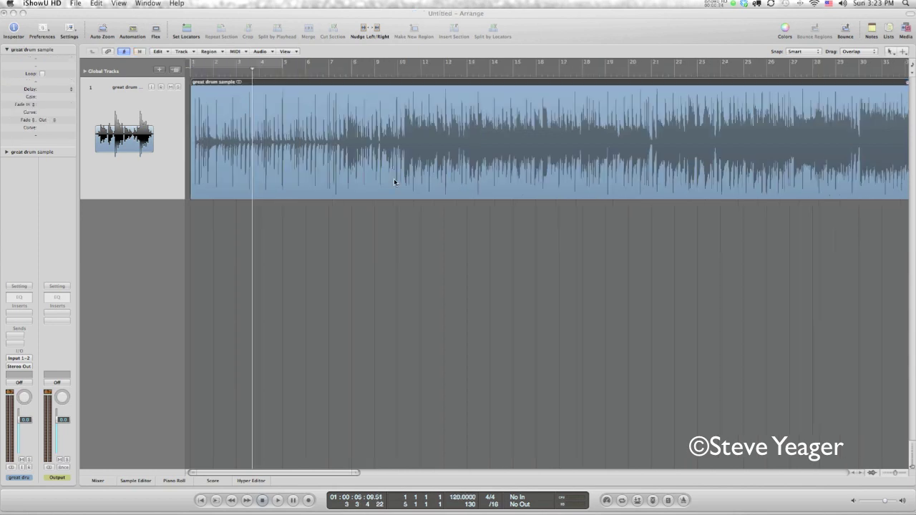
Bring Logic Pro forward and play the whole 'great drum sample' from the start
click(189, 74)
key(space)
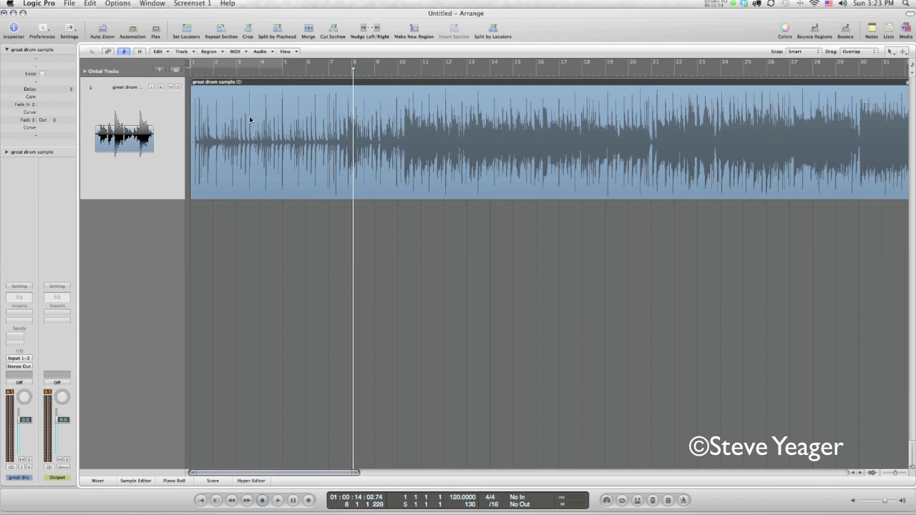
click(896, 474)
Zoom in on the opening bars and replay the drum sample's first beats from bar 1
click(895, 473)
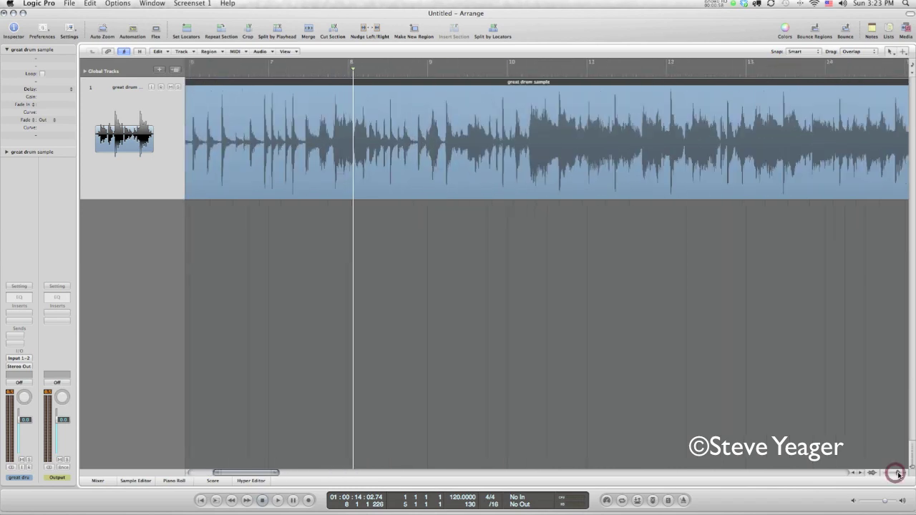
click(896, 473)
key(Return)
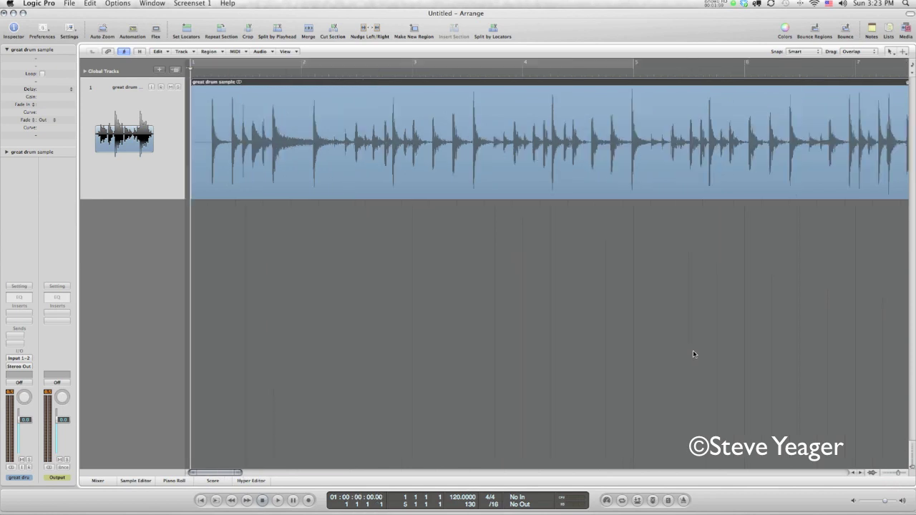
key(space)
key(space)
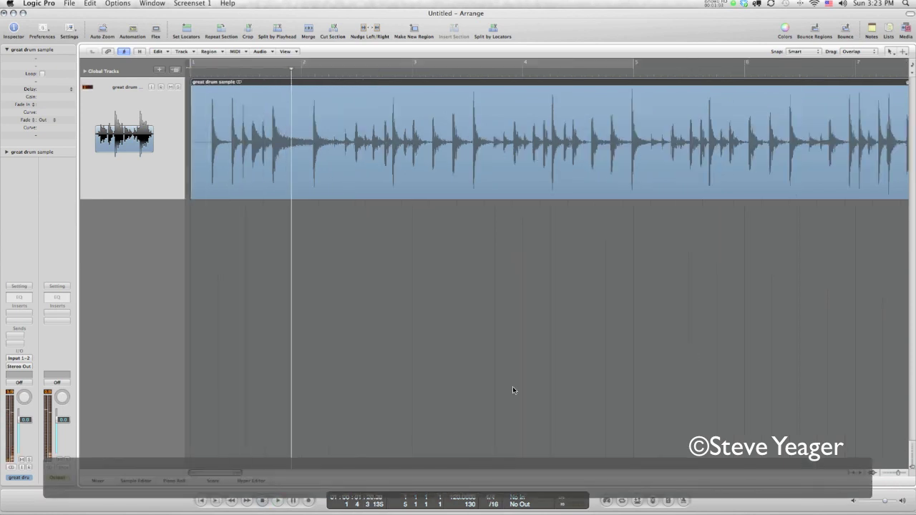
double_click(203, 72)
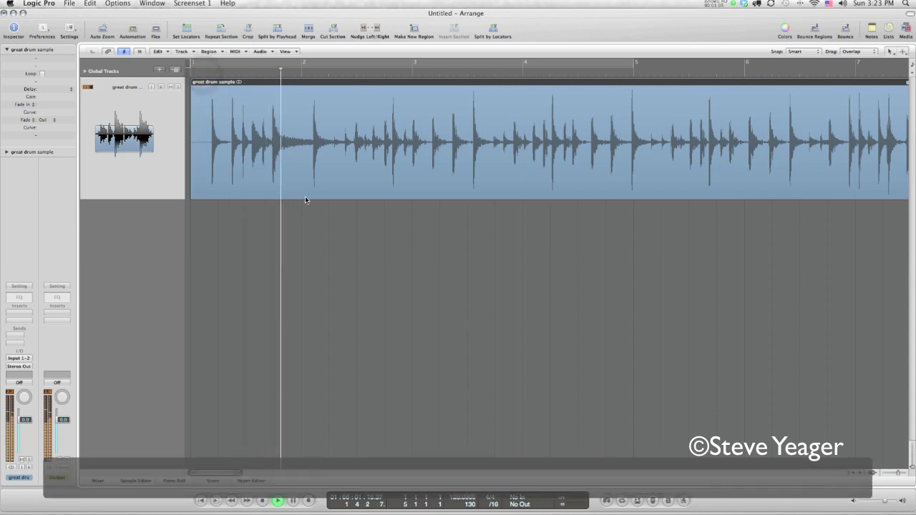
key(space)
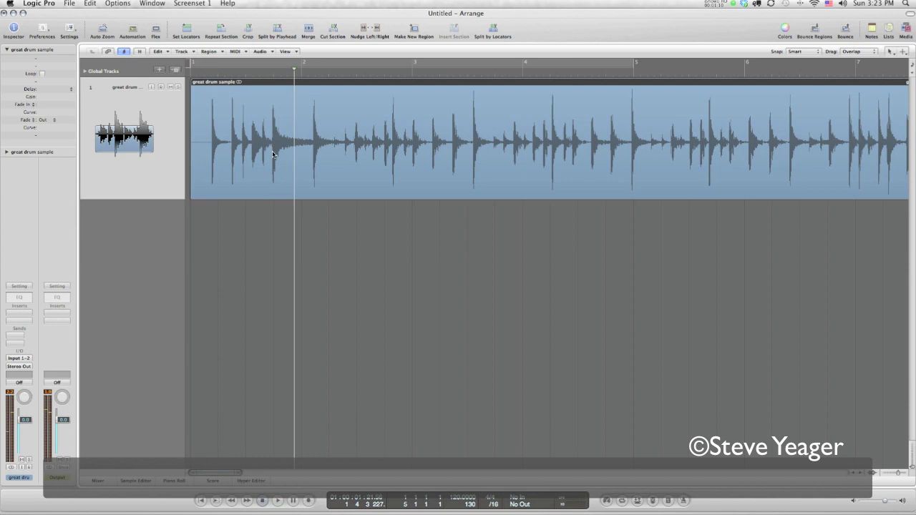
click(271, 150)
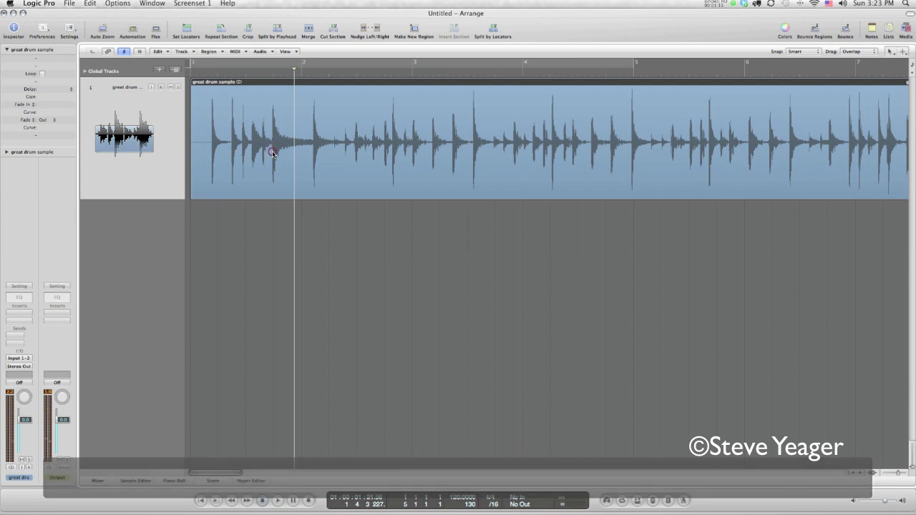
double_click(205, 73)
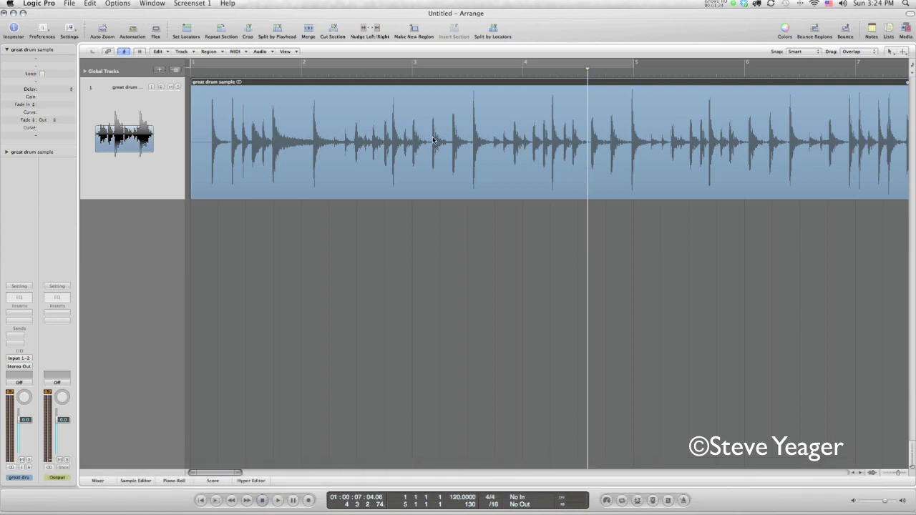
click(432, 140)
Set Snap to Samples and audition the break from just before bar 3
click(807, 51)
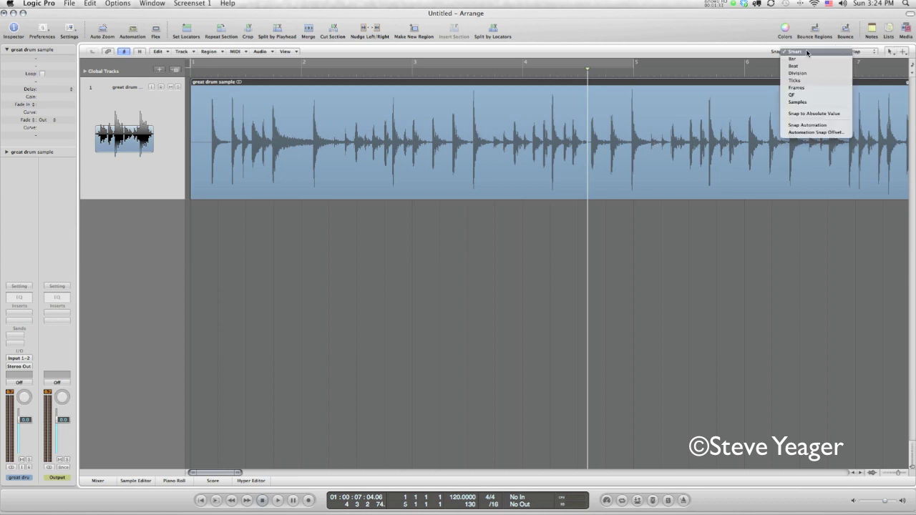
click(811, 105)
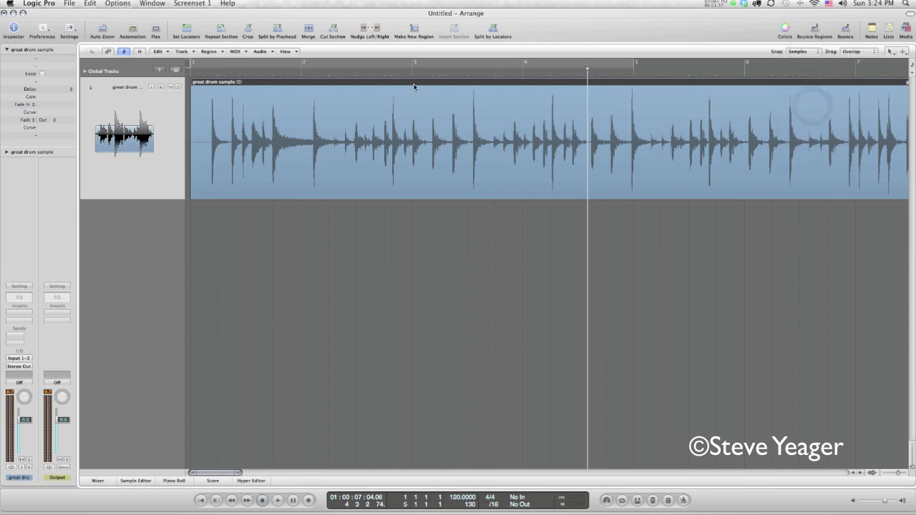
click(384, 68)
key(space)
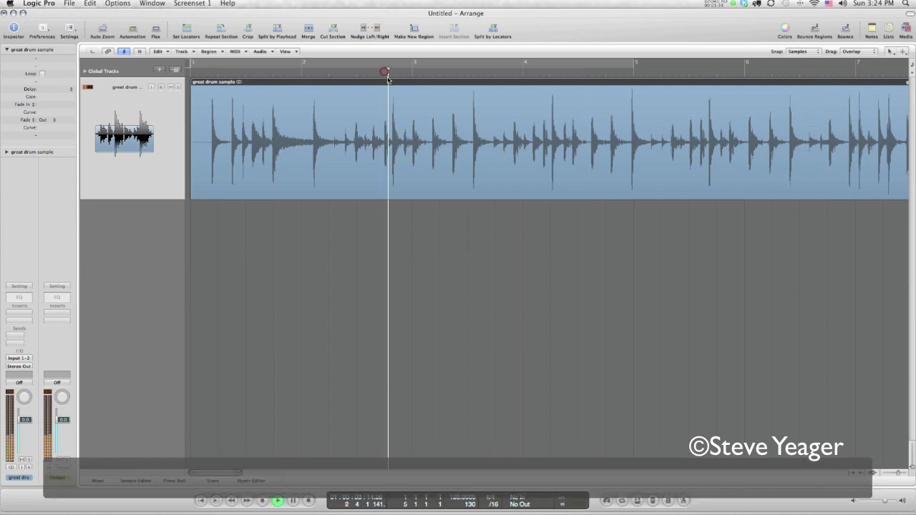
click(331, 77)
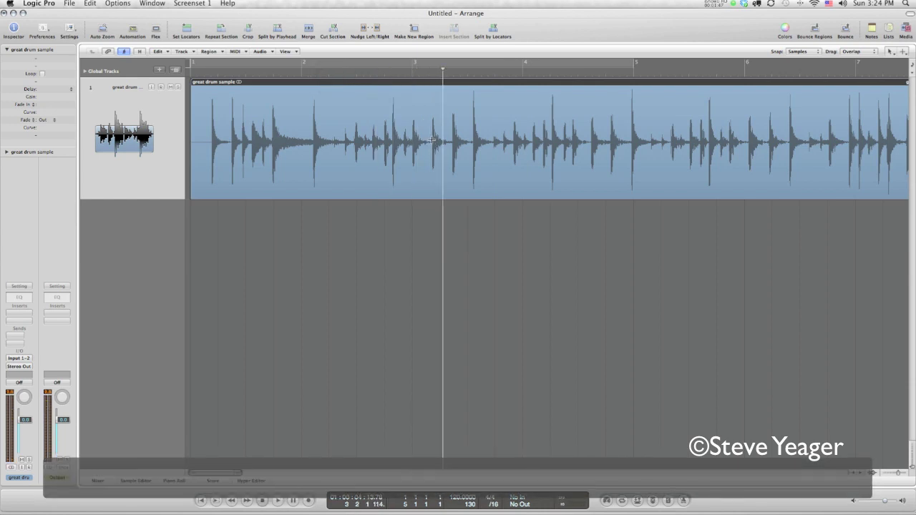
Marquee roughly one bar after bar 3, audition it, and split it into its own region
drag(432, 140, 591, 149)
key(space)
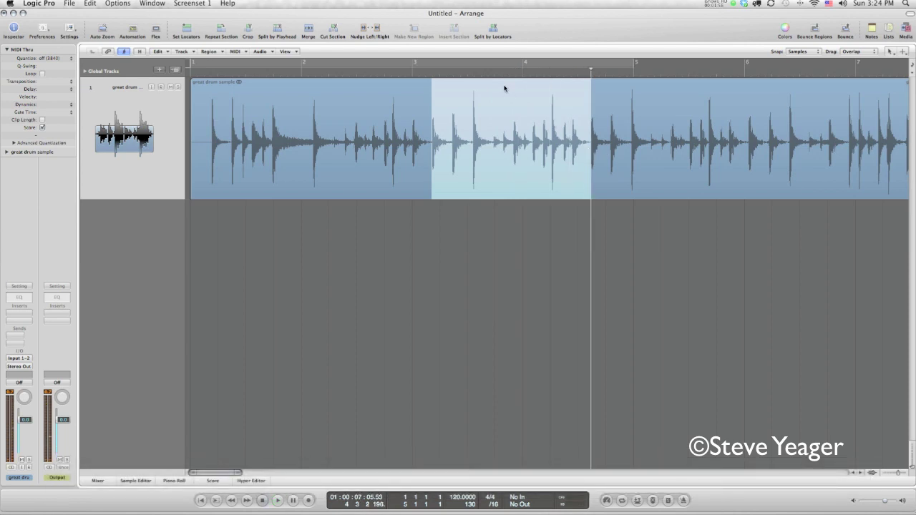
key(space)
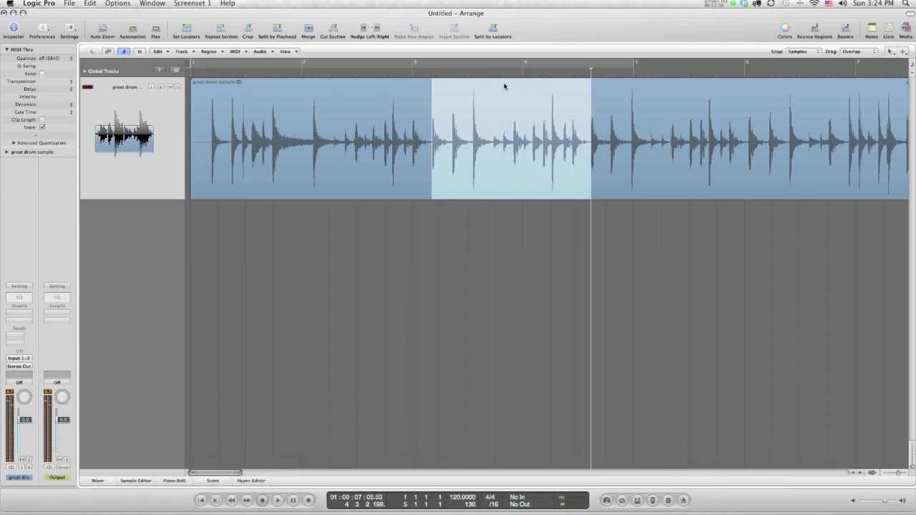
click(503, 86)
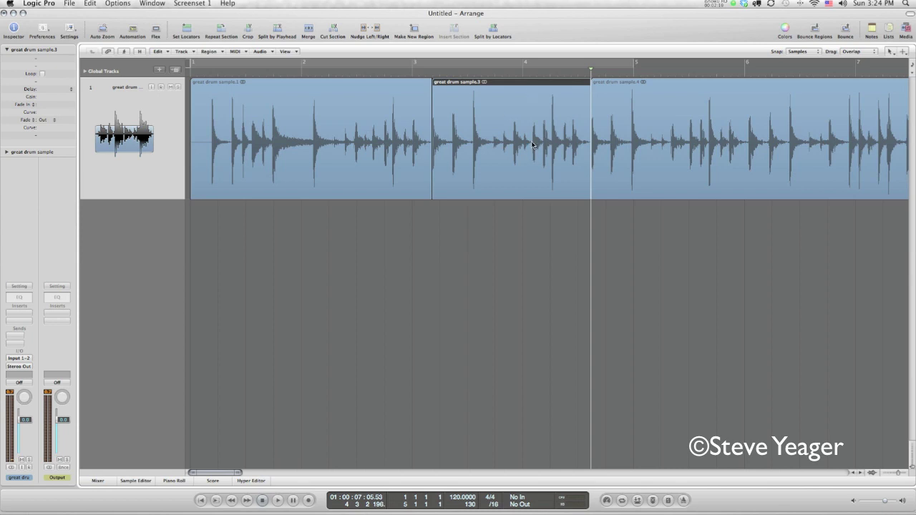
Create an Audio 2 track, set Snap to Smart, and move the split bar onto it
double_click(134, 229)
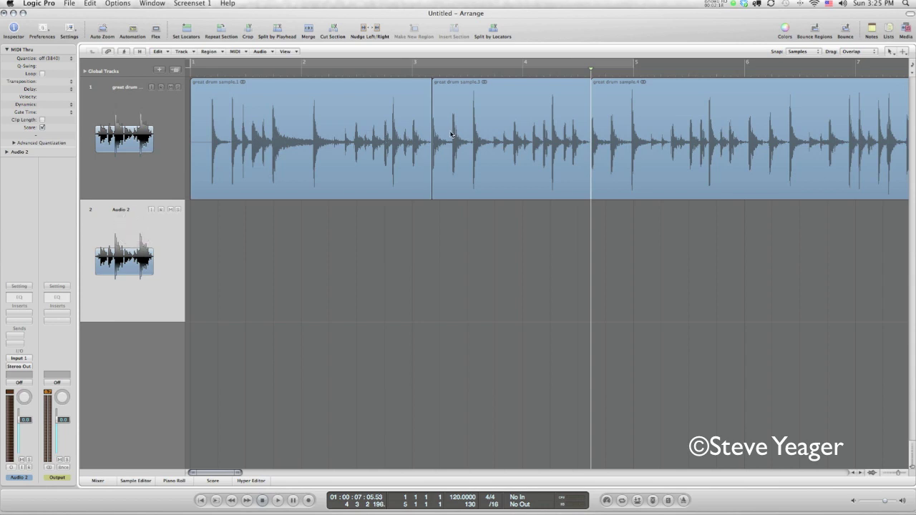
click(796, 52)
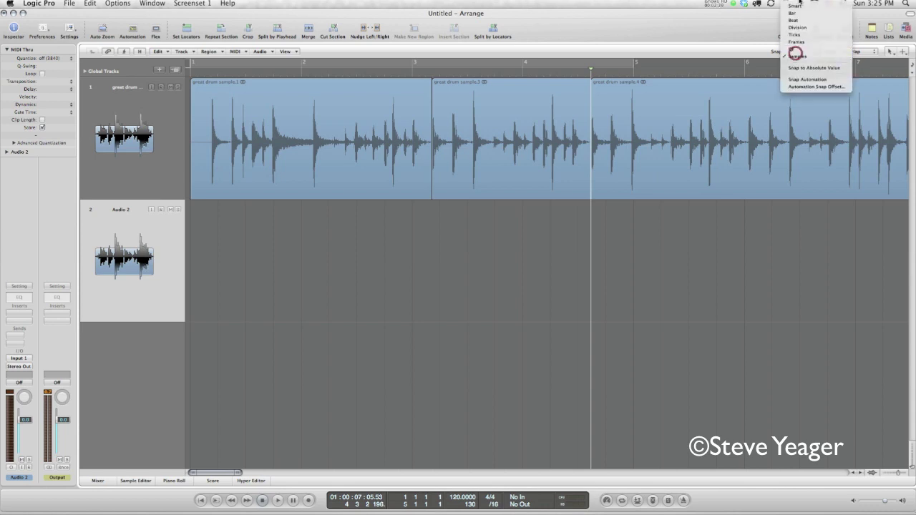
click(799, 6)
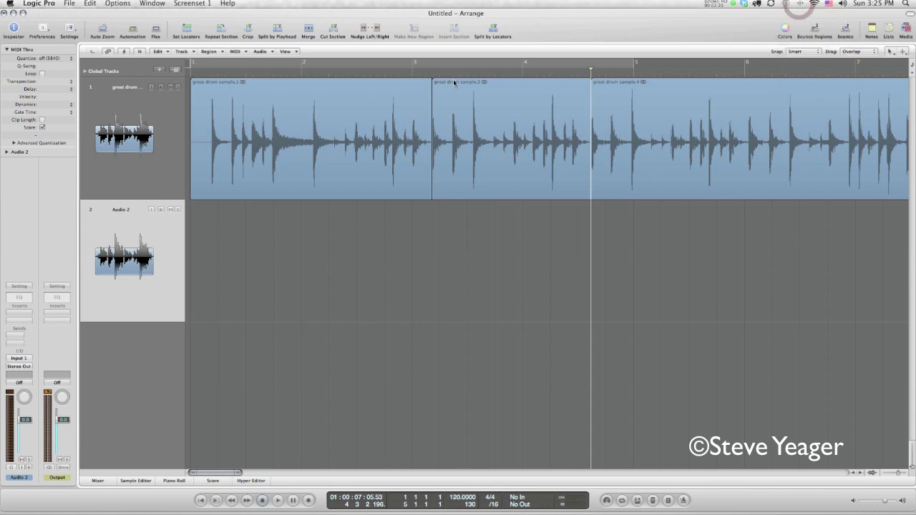
drag(453, 136, 434, 234)
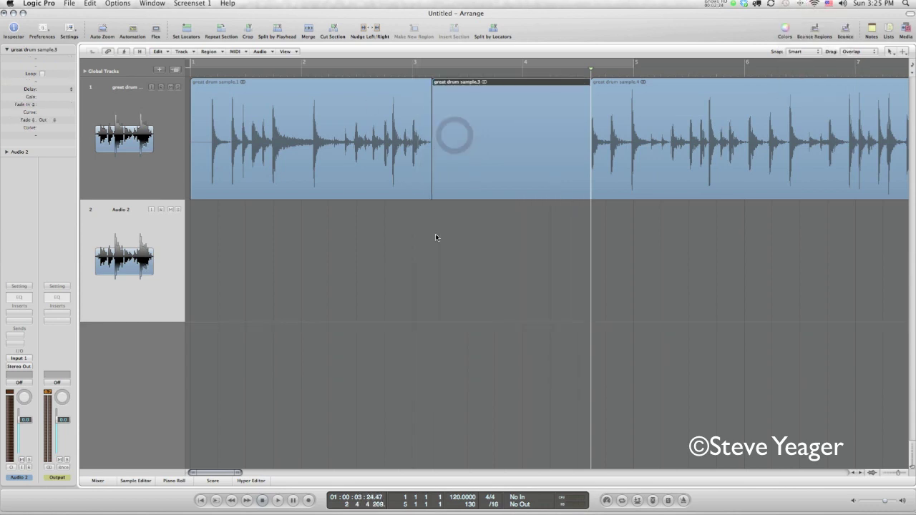
Hide the original drum track and play the isolated slice from bar 3
click(169, 86)
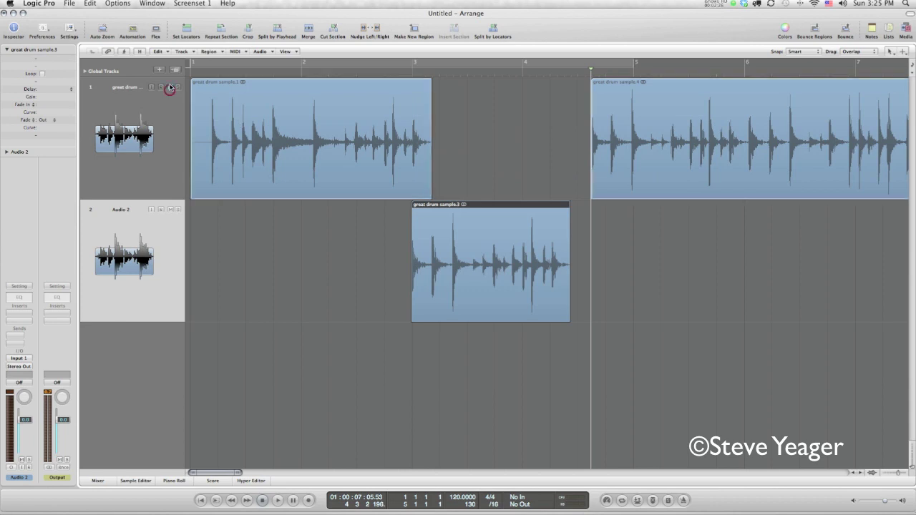
click(139, 51)
click(151, 86)
click(140, 52)
click(407, 70)
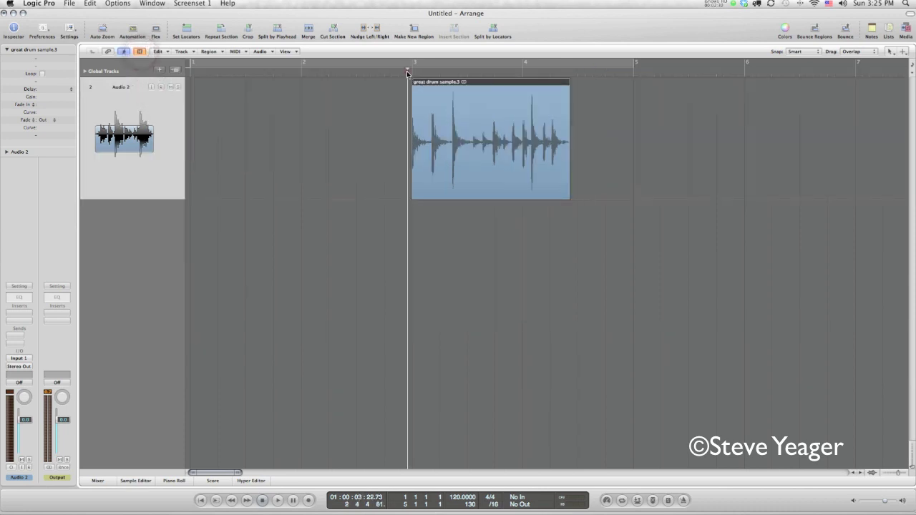
key(space)
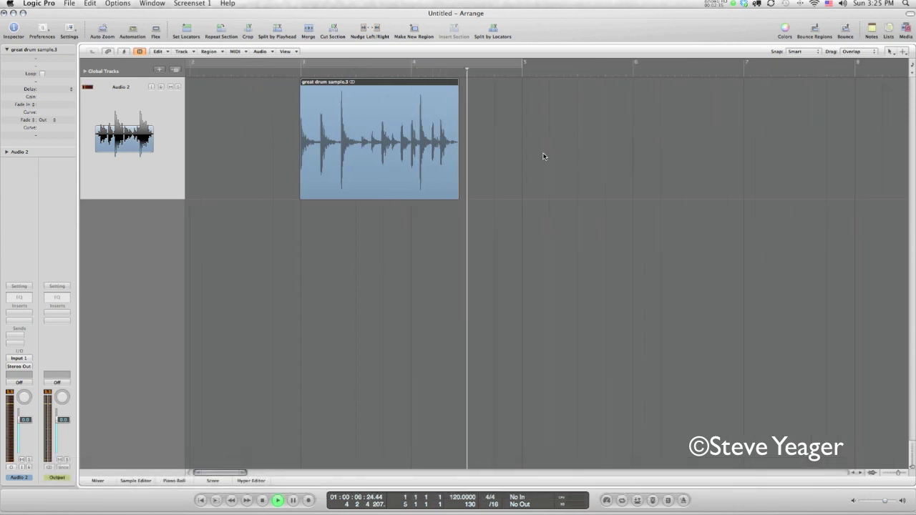
In the Sample Editor, zoom into the slice and extend its region end slightly
double_click(355, 84)
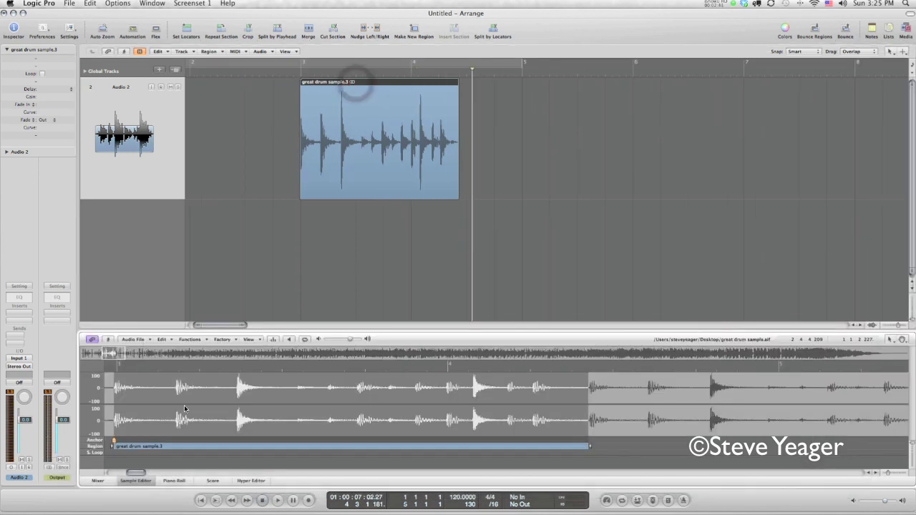
click(890, 475)
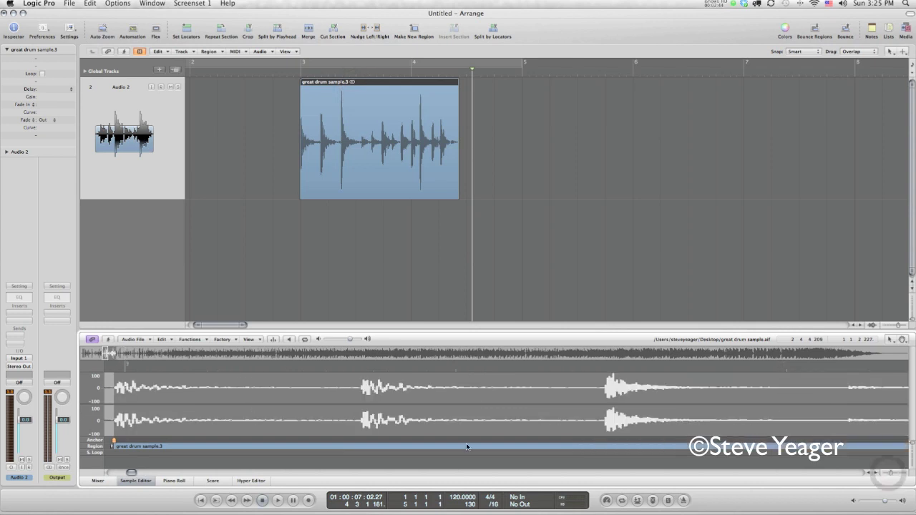
scroll(179, 428, right, 5)
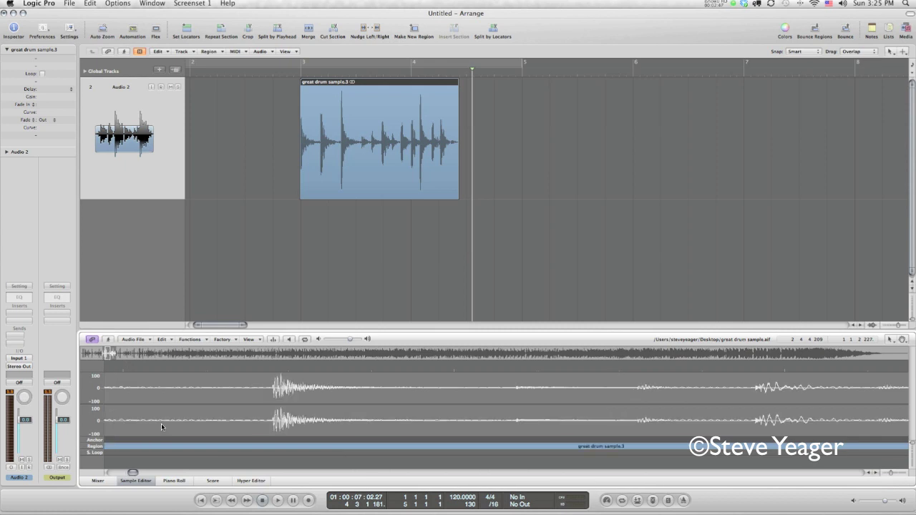
scroll(163, 427, right, 6)
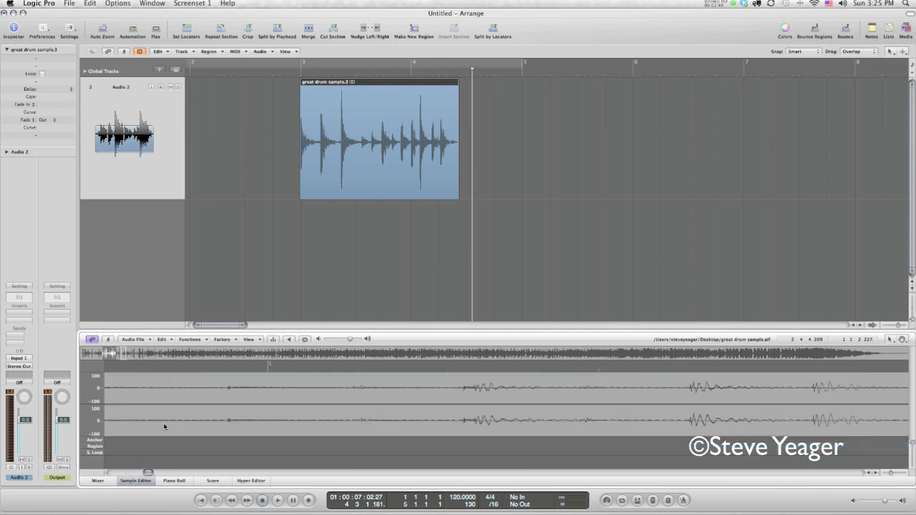
scroll(164, 424, left, 8)
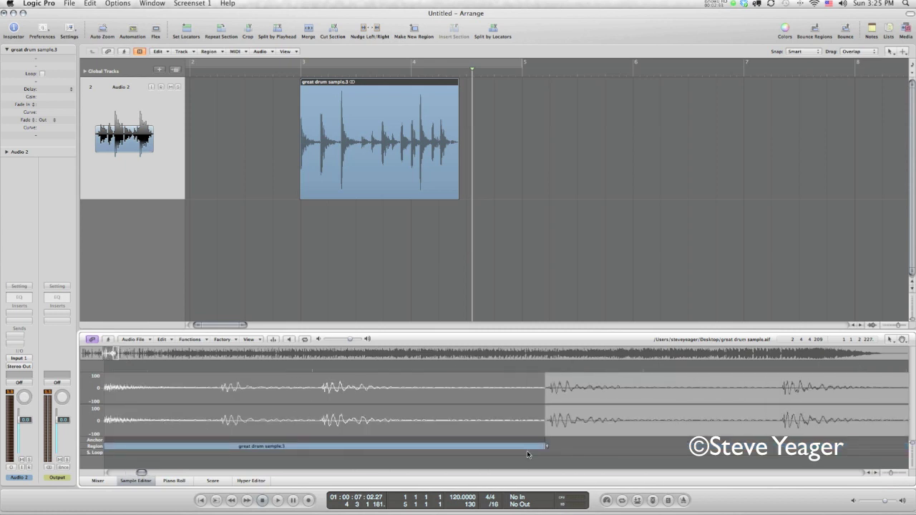
drag(543, 446, 549, 446)
Audition the sample with Loop on, stop it, and close the Sample Editor
click(305, 339)
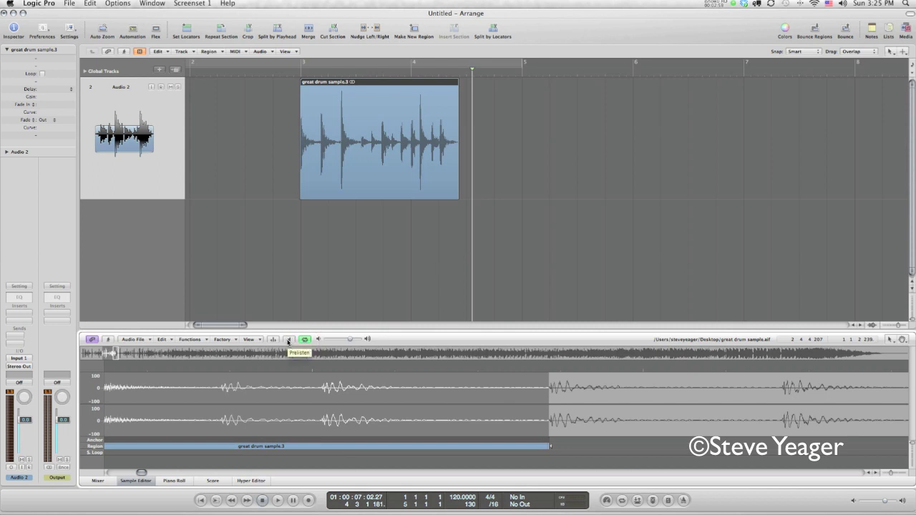
click(289, 340)
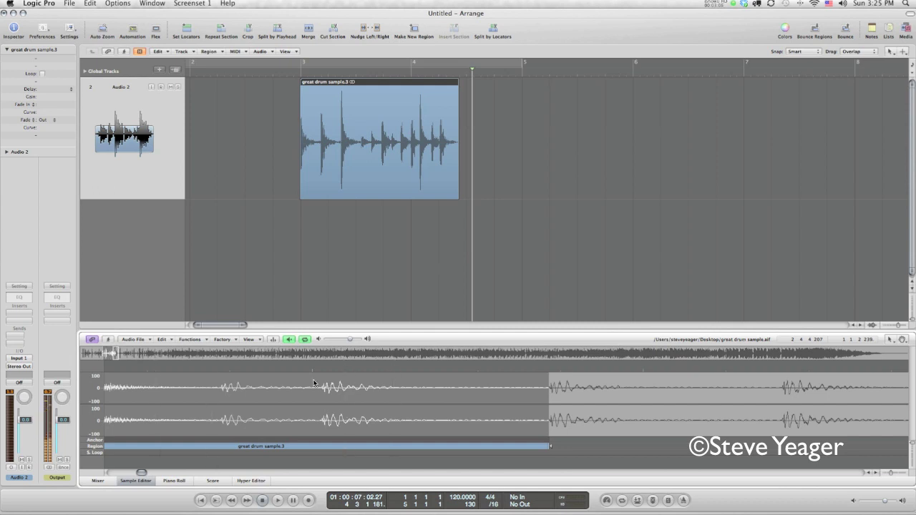
click(290, 339)
click(137, 481)
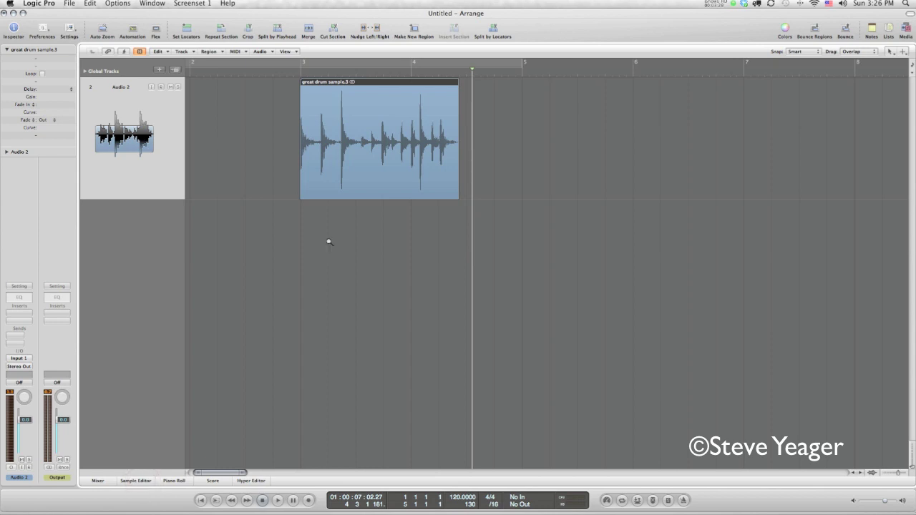
Zoom into the region's start and trim the silent lead-in off it
drag(348, 236, 225, 99)
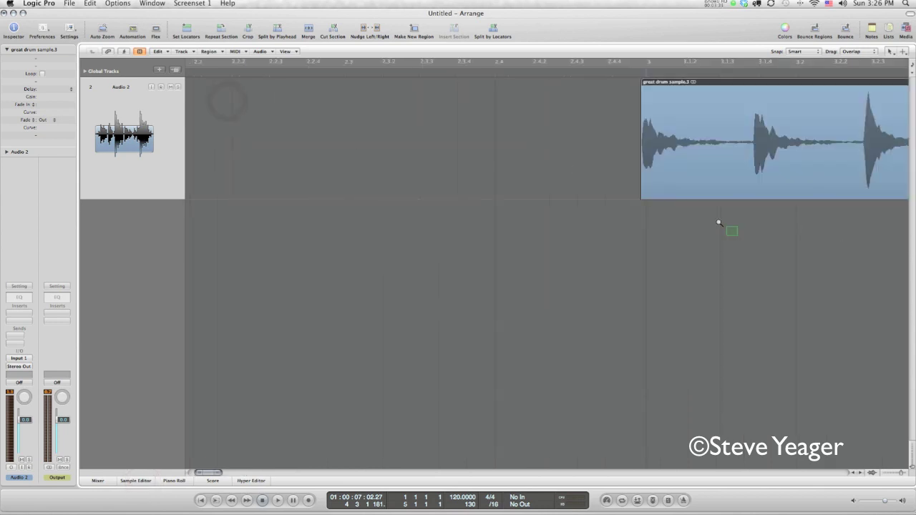
drag(719, 220, 505, 86)
drag(653, 214, 529, 112)
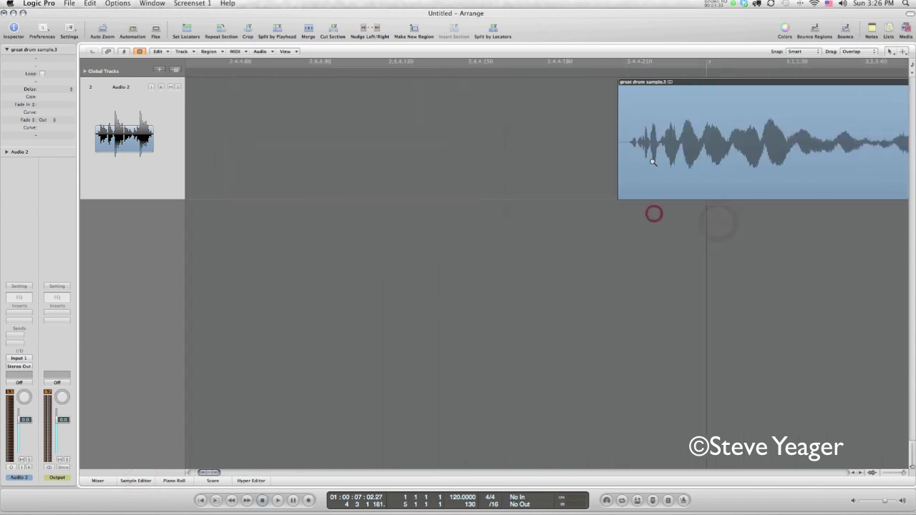
drag(686, 200, 517, 83)
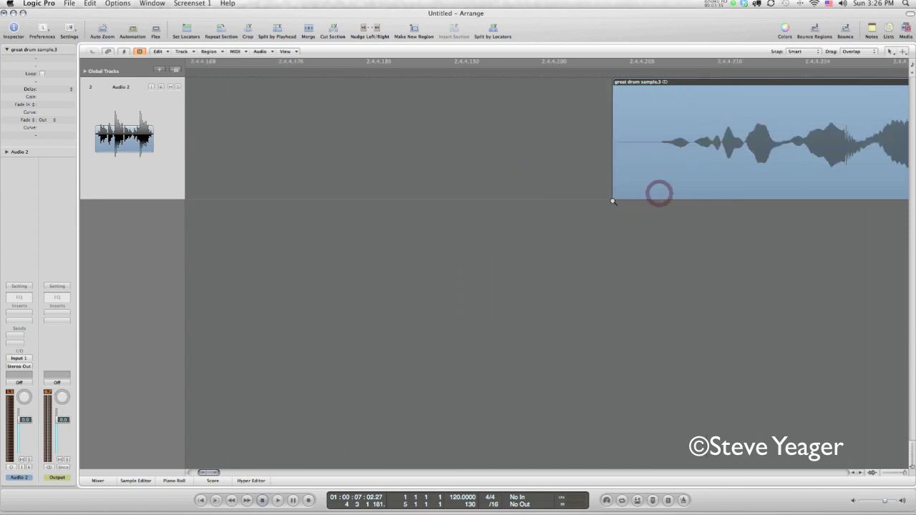
drag(612, 196, 660, 198)
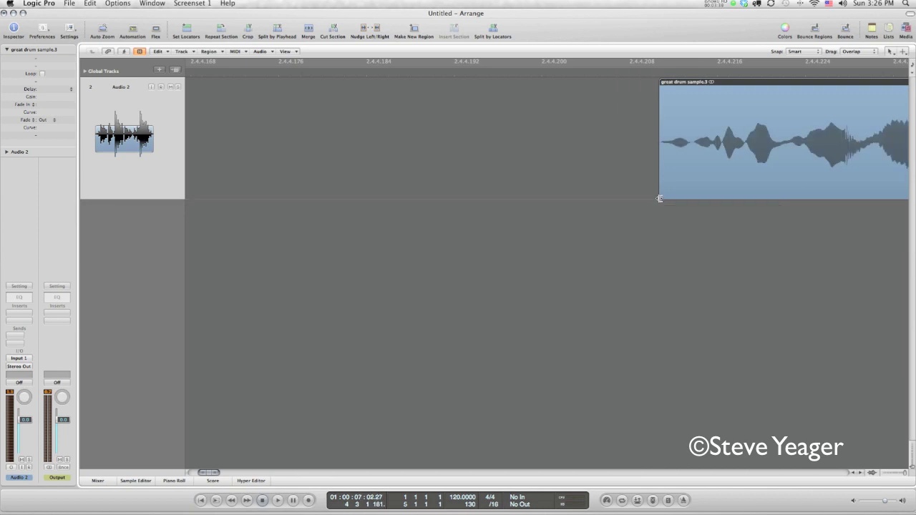
ctrl+alt+click(505, 210)
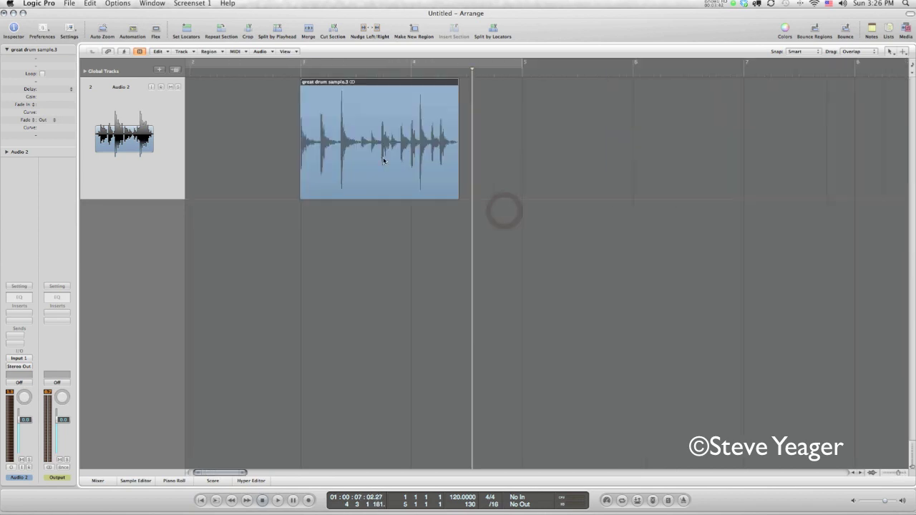
Set the cycle range to the region, play it, then shift the region later to the playhead
click(264, 90)
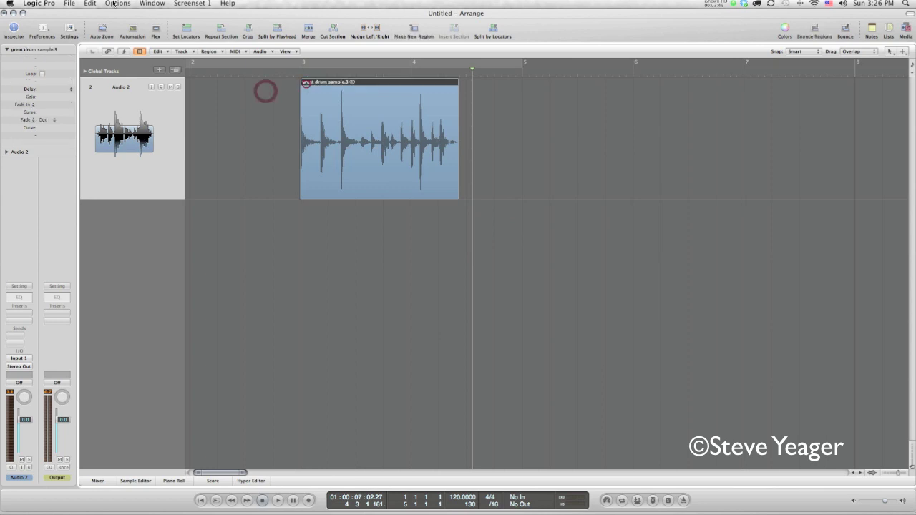
click(306, 83)
click(182, 36)
key(space)
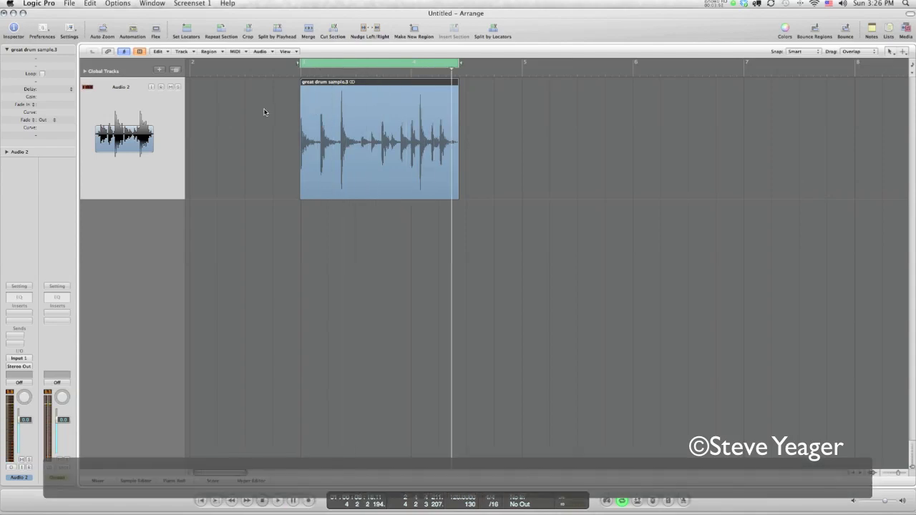
click(362, 181)
click(296, 190)
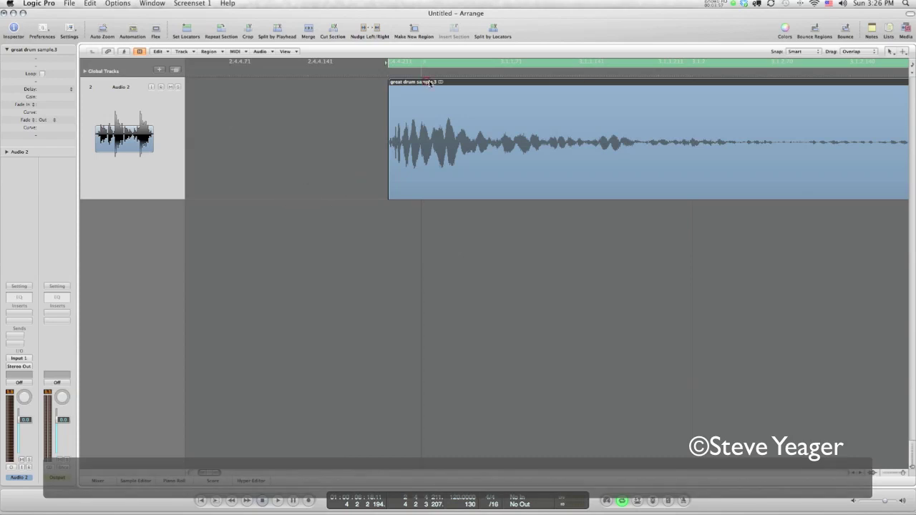
drag(429, 83, 454, 84)
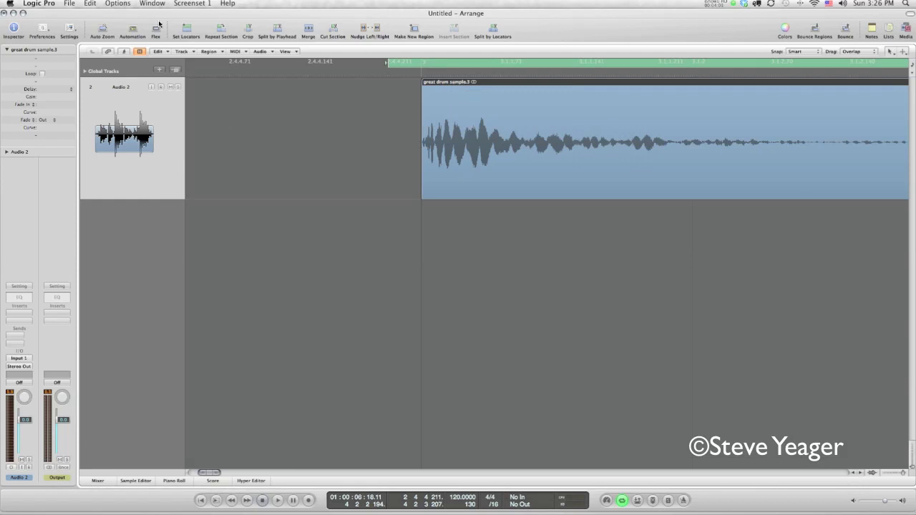
Set the locators to the region's exact length and play the cycle as a loop
click(187, 29)
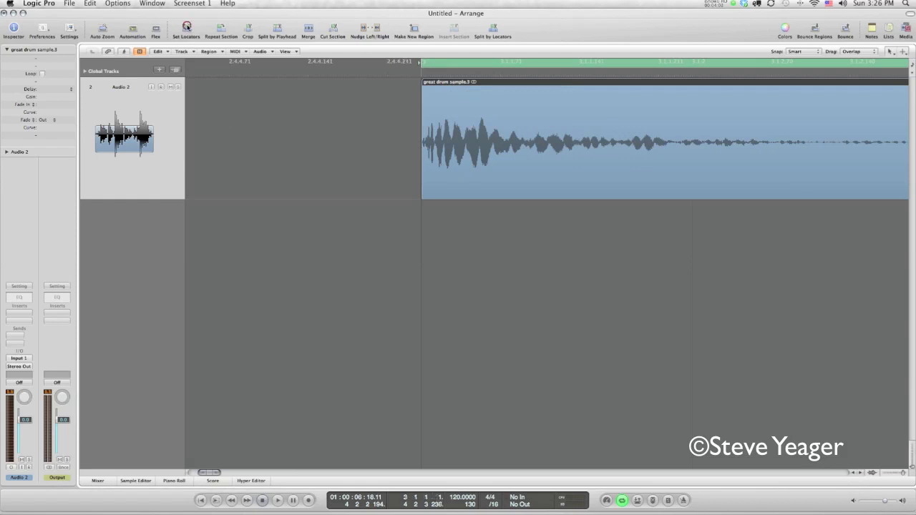
ctrl+alt+click(302, 187)
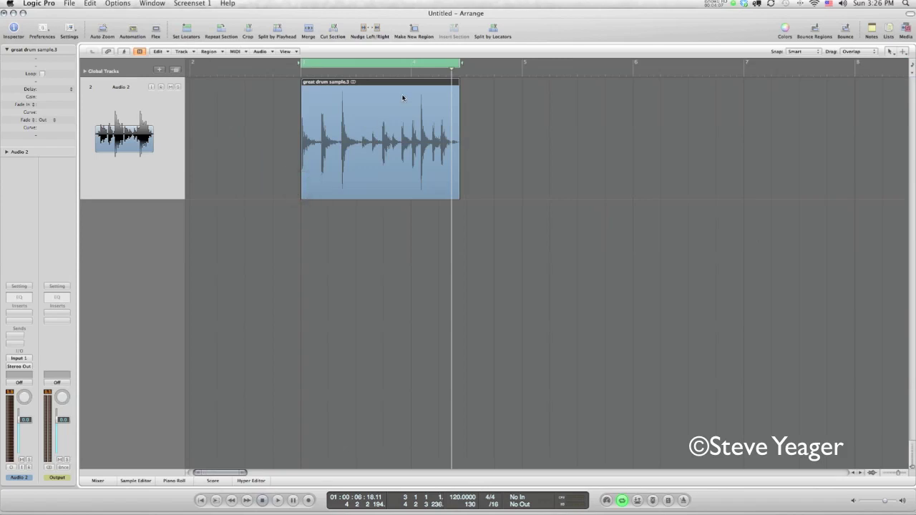
key(space)
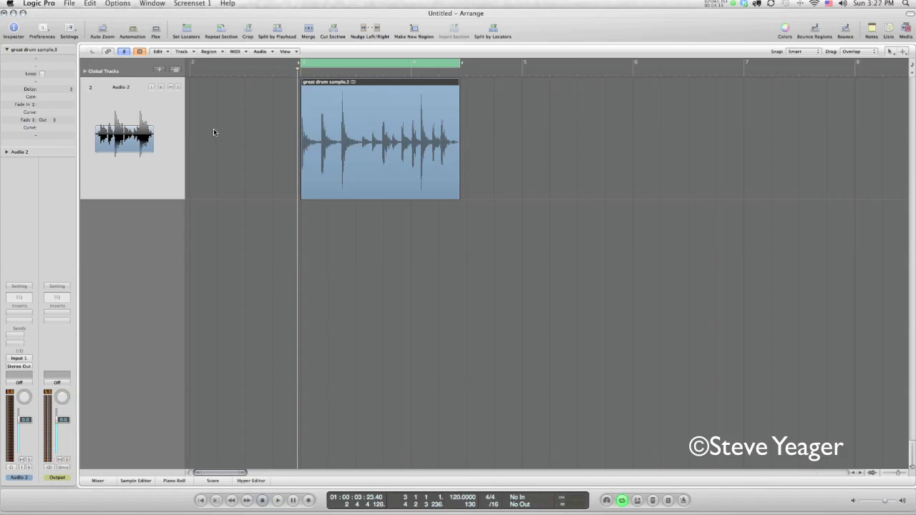
click(117, 3)
Adjust the tempo by beat detection, applying the detected 85.1872 bpm globally
mouse_move(171, 33)
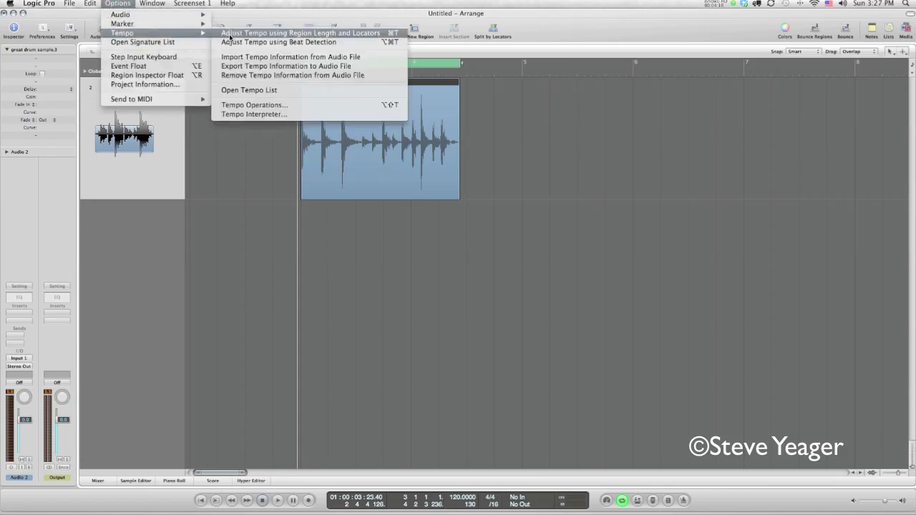
click(234, 43)
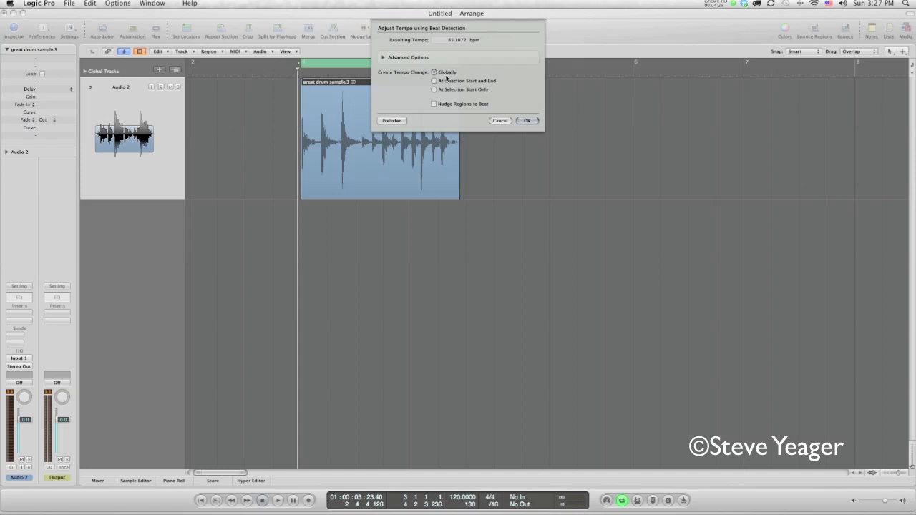
click(524, 122)
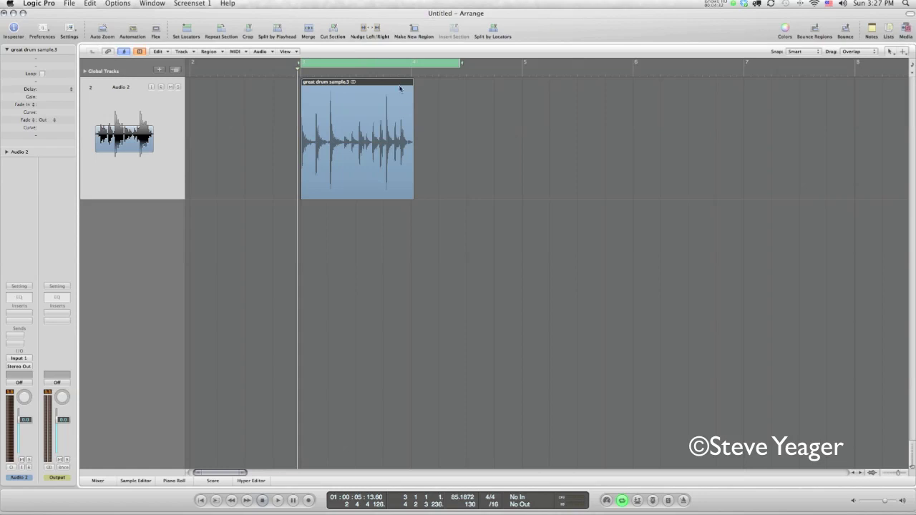
Turn off the cycle range and switch on the metronome click
drag(421, 130, 463, 153)
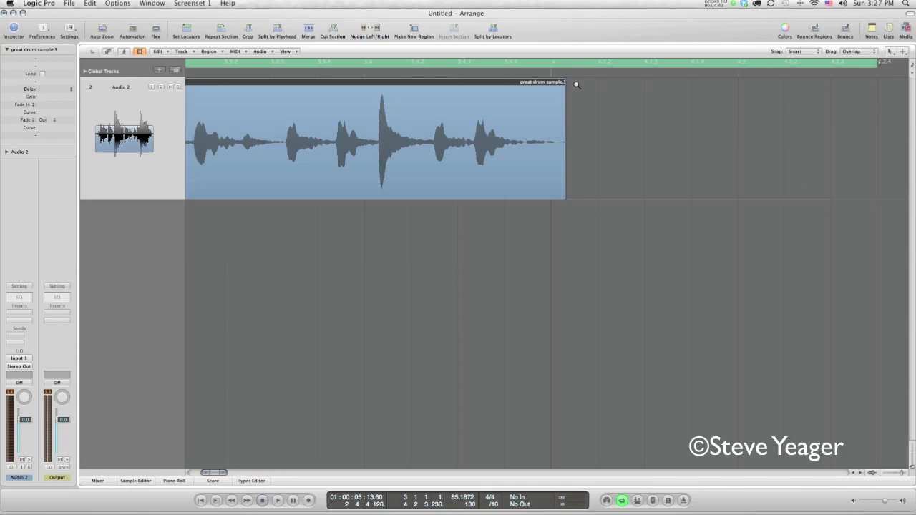
click(568, 65)
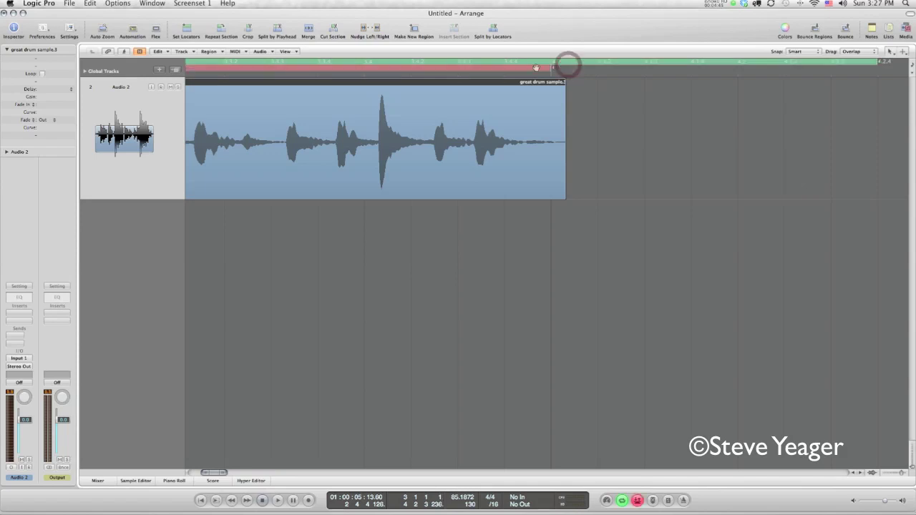
click(536, 66)
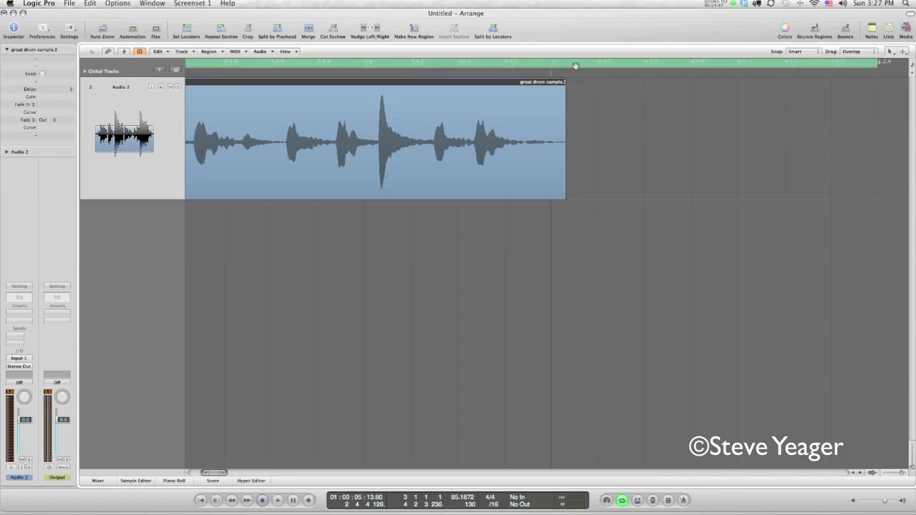
click(575, 65)
ctrl+alt+click(437, 146)
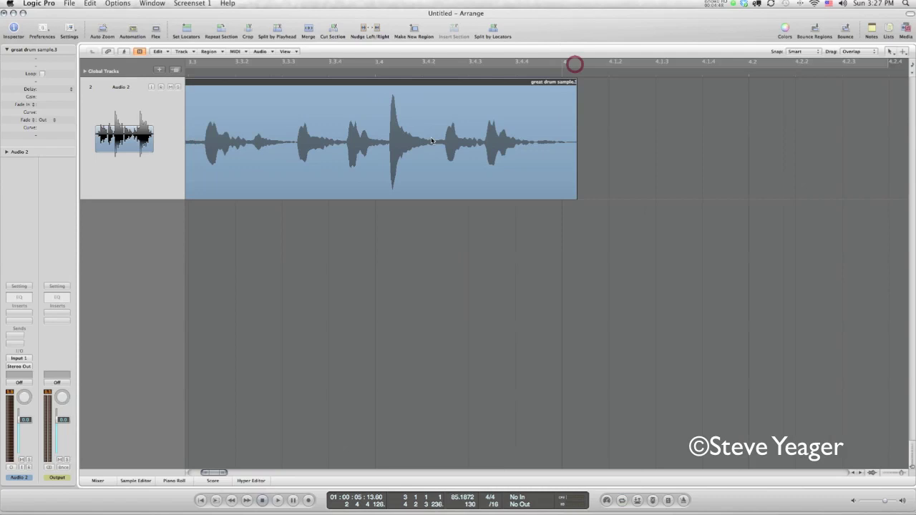
ctrl+alt+click(457, 295)
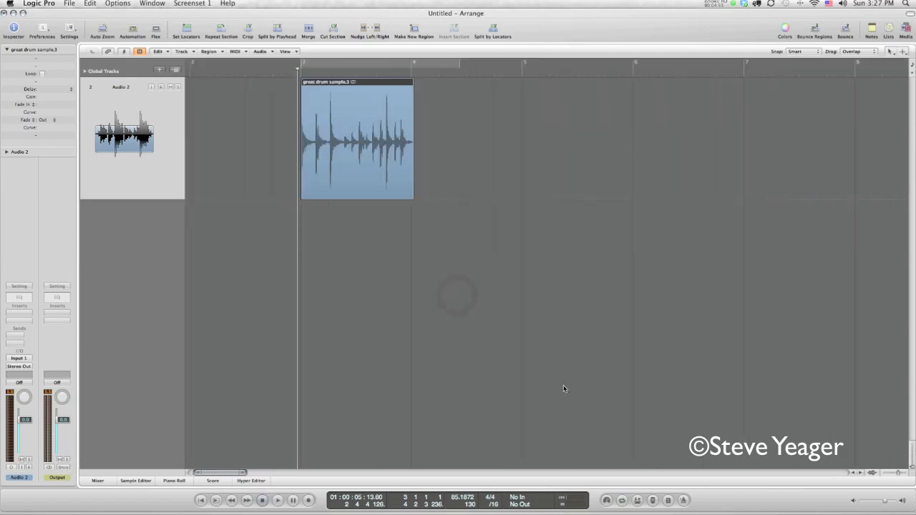
click(683, 499)
Enable Loop on the drum region to preview its repeats, then switch Loop off again
click(42, 73)
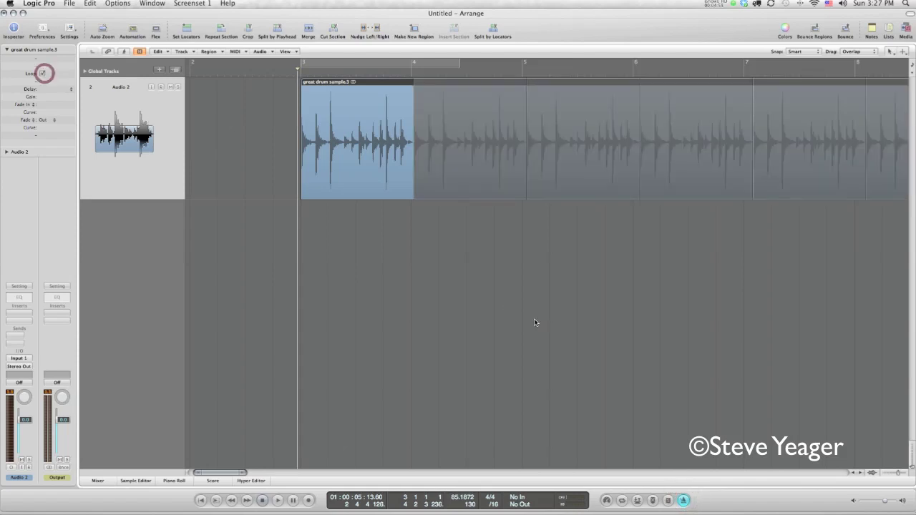
scroll(462, 221, right, 5)
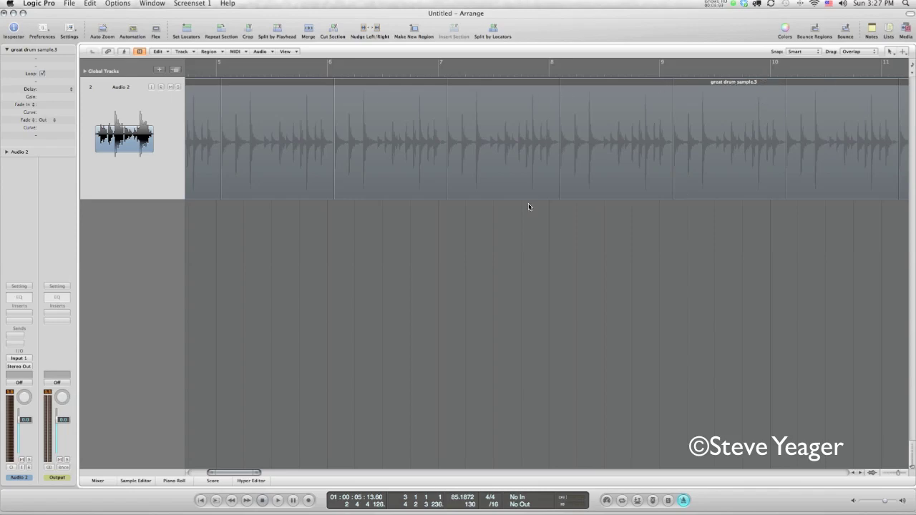
scroll(528, 206, left, 5)
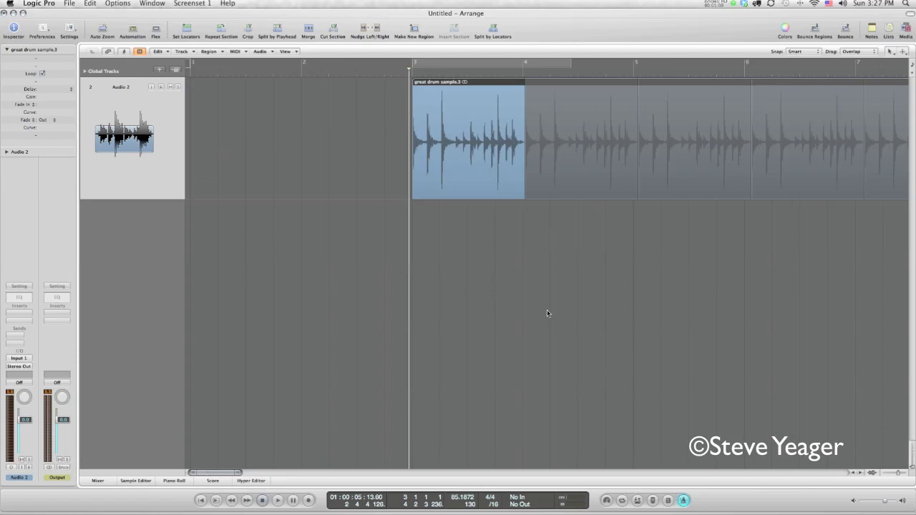
click(42, 73)
scroll(458, 286, right, 2)
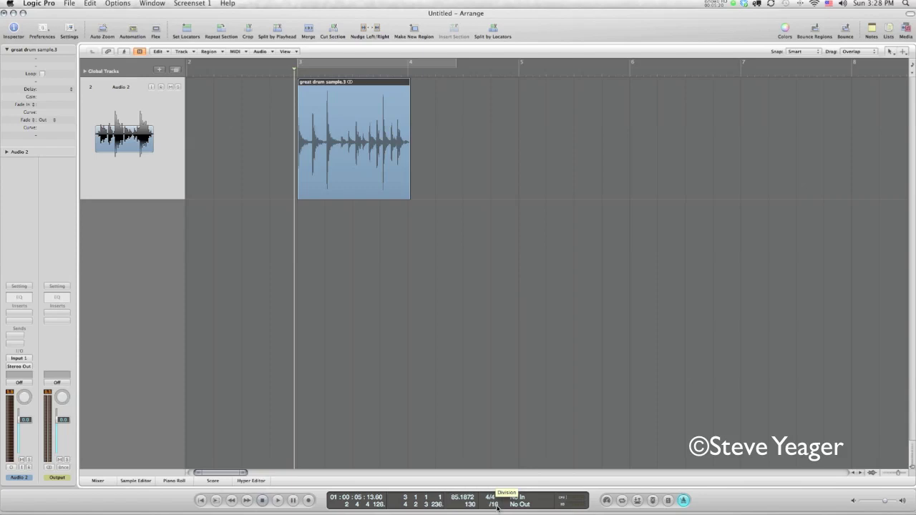
Zoom in horizontally on the one-bar region and play it from bar 3
key(super+Right)
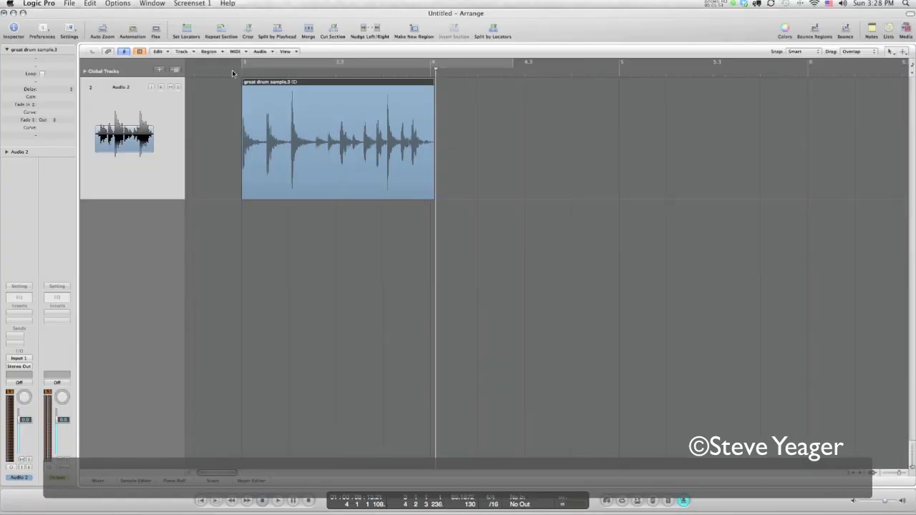
click(9, 17)
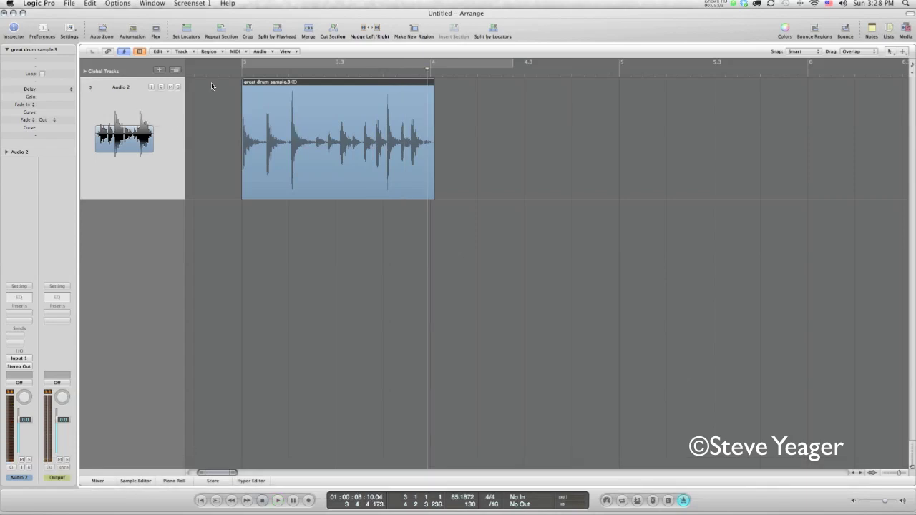
Enable flex editing on the Audio 2 drum track and set its flex mode to Slicing
click(159, 116)
click(155, 30)
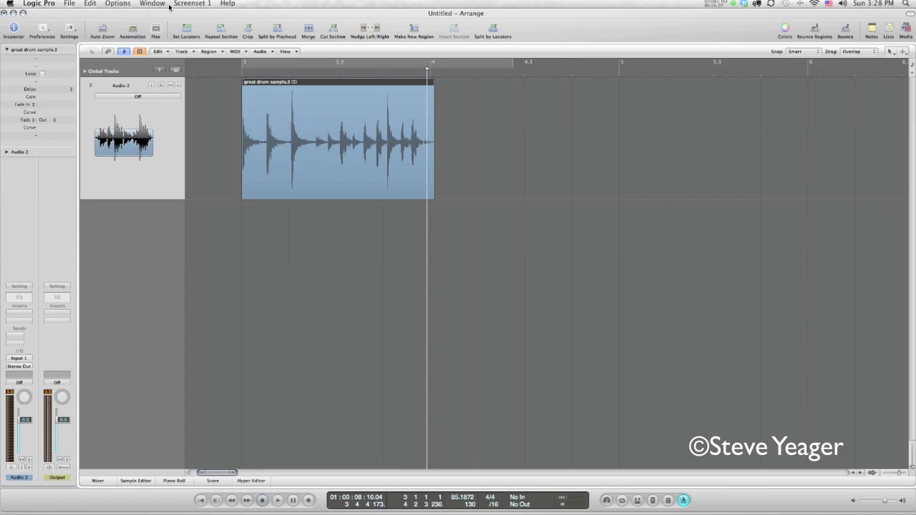
click(137, 96)
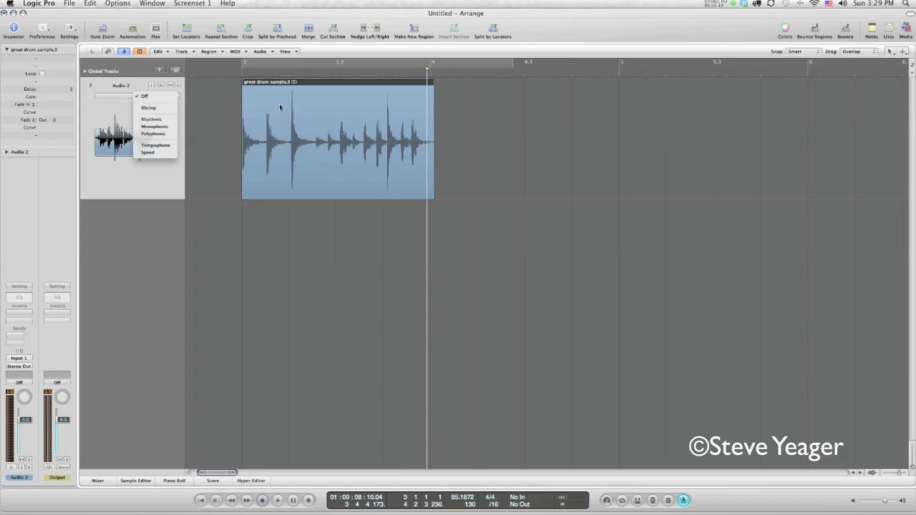
click(159, 111)
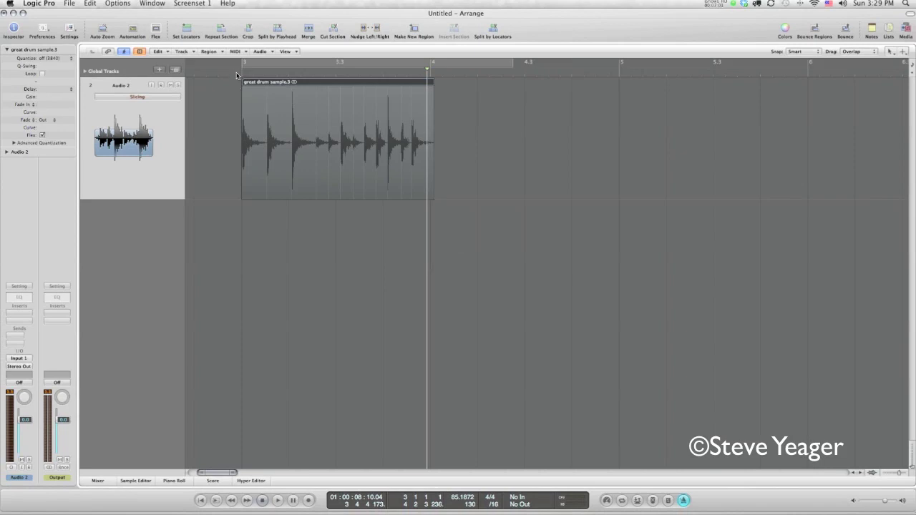
Play the drum region from its start and add flex markers on its opening hits
click(237, 74)
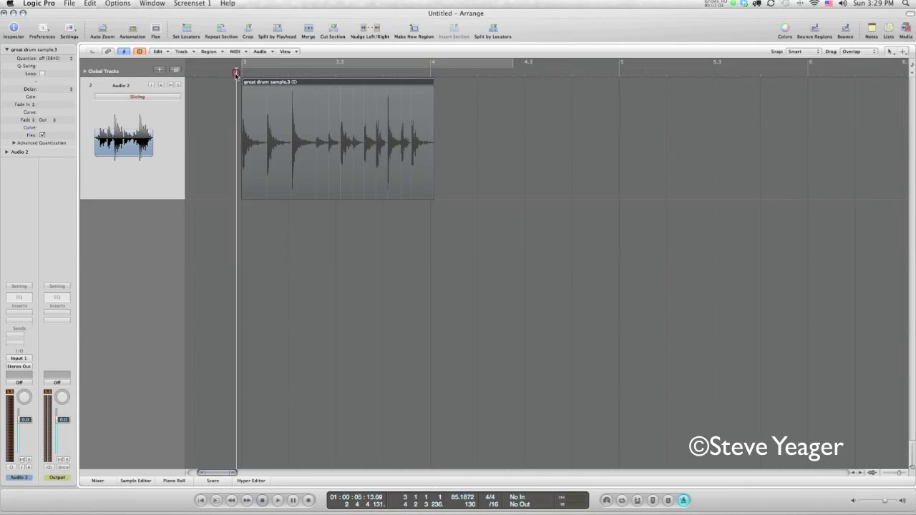
key(space)
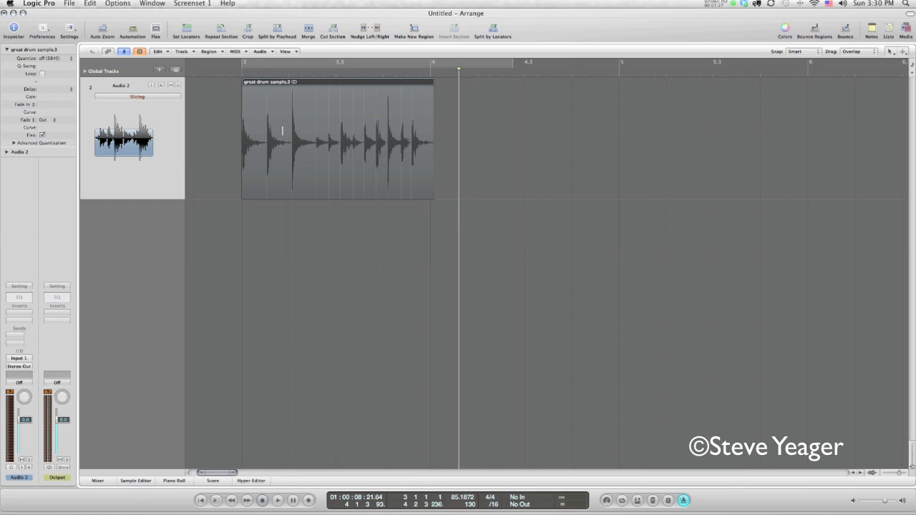
click(266, 142)
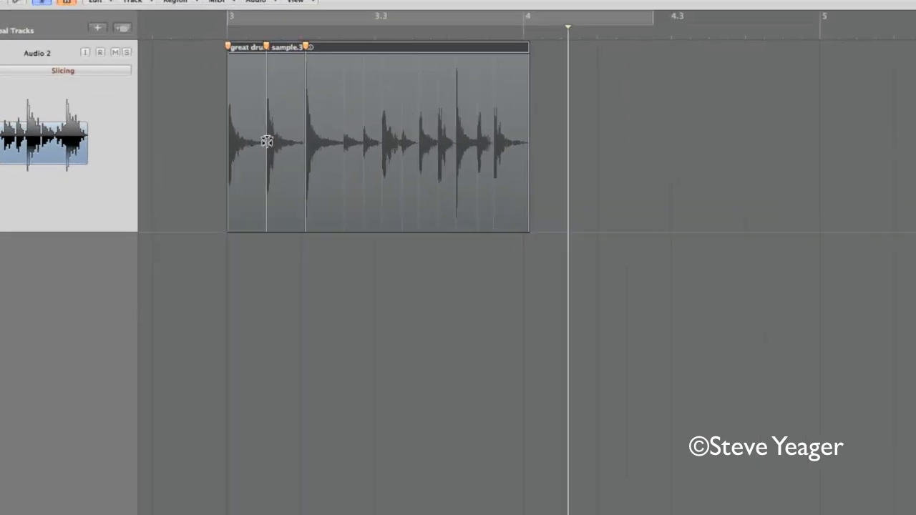
Nudge the second hit earlier, add markers on later hits, and align them through the final hit to the 1/16 grid
click(267, 87)
drag(265, 91, 264, 91)
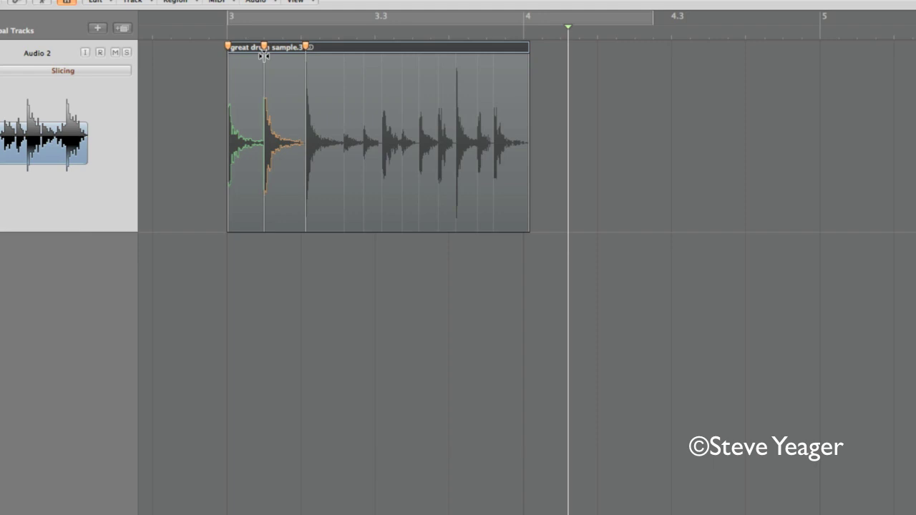
click(306, 140)
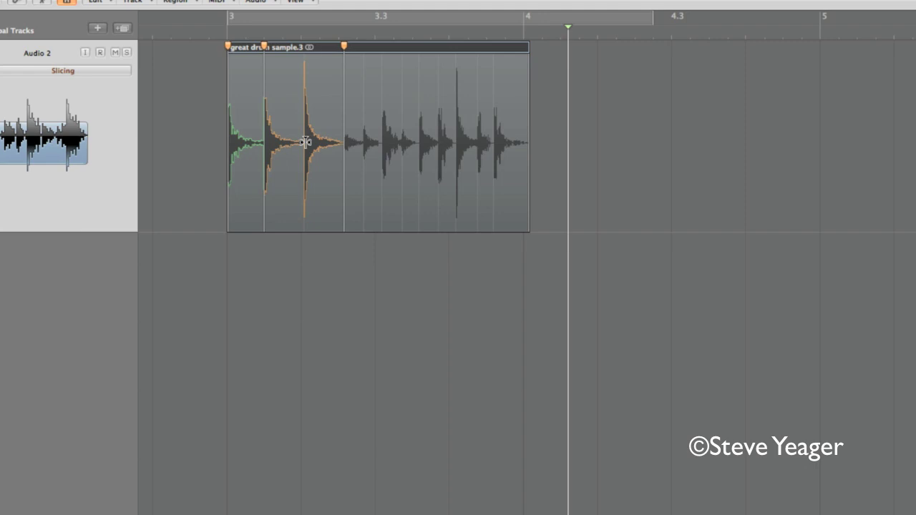
click(305, 142)
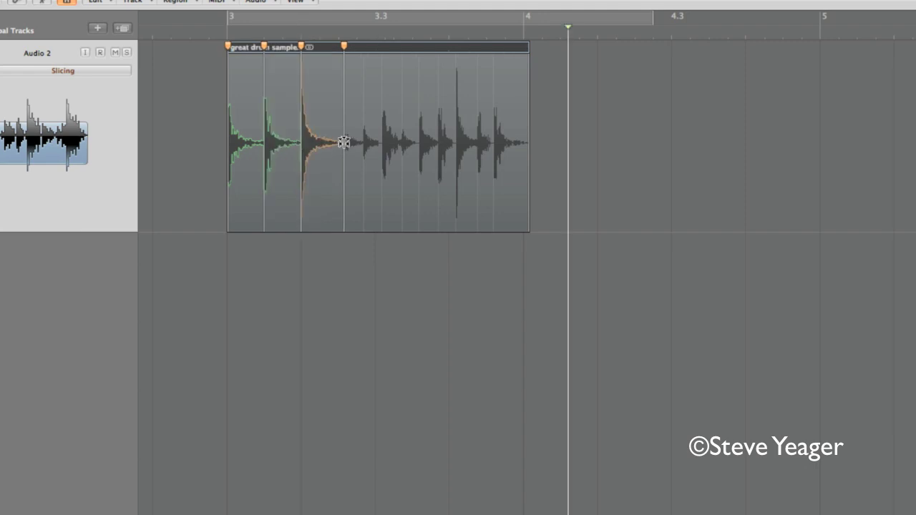
drag(344, 142, 337, 146)
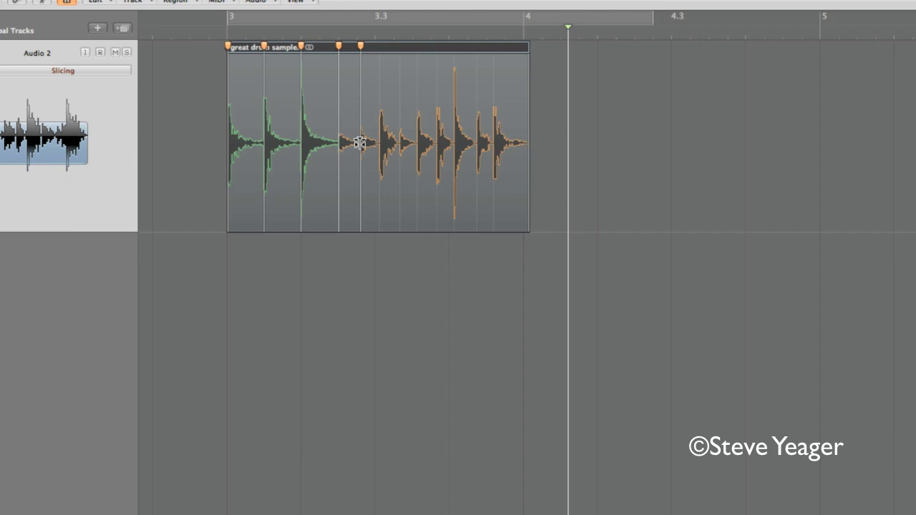
drag(360, 143, 488, 147)
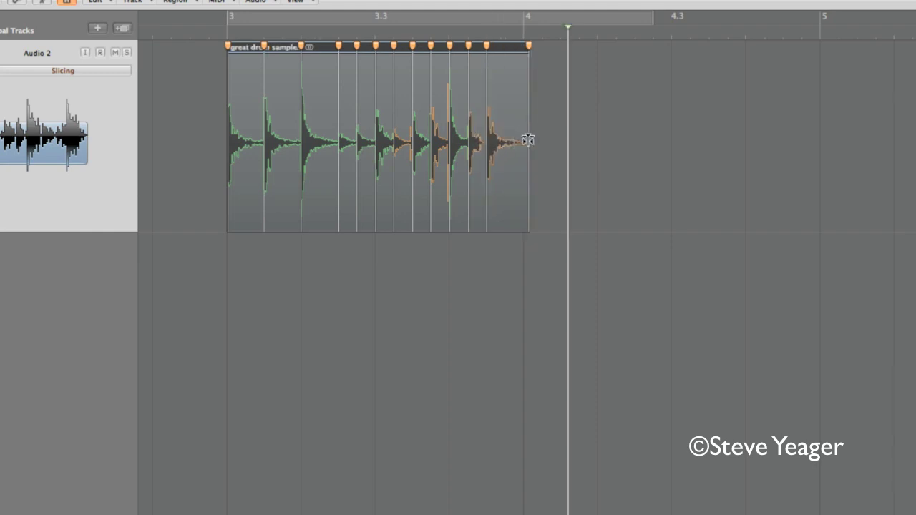
drag(527, 142, 526, 144)
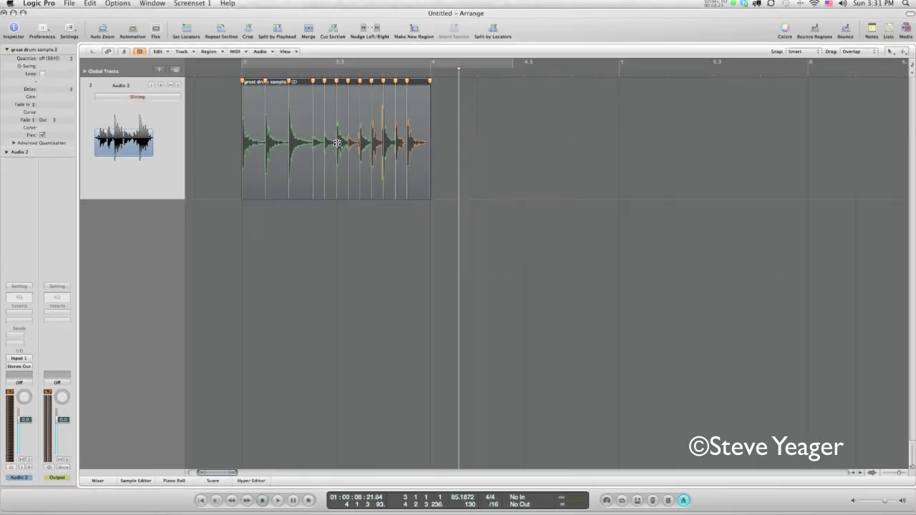
double_click(234, 74)
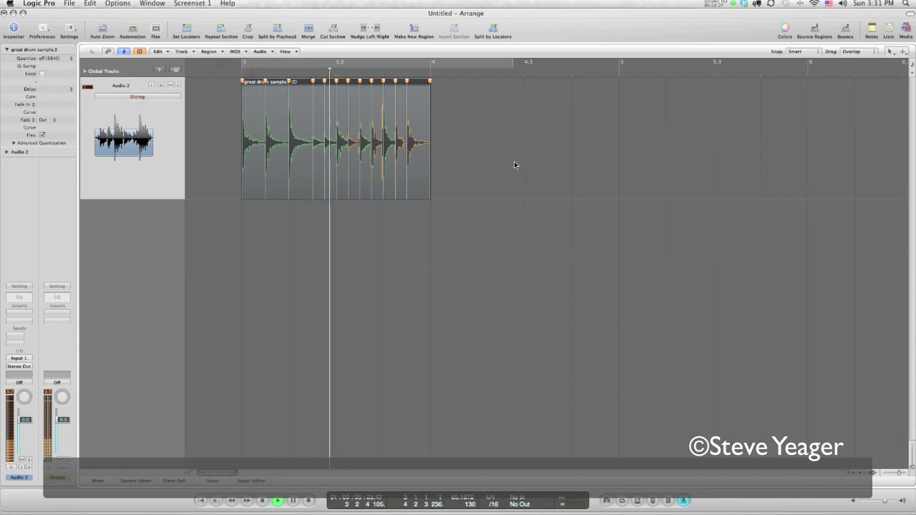
key(space)
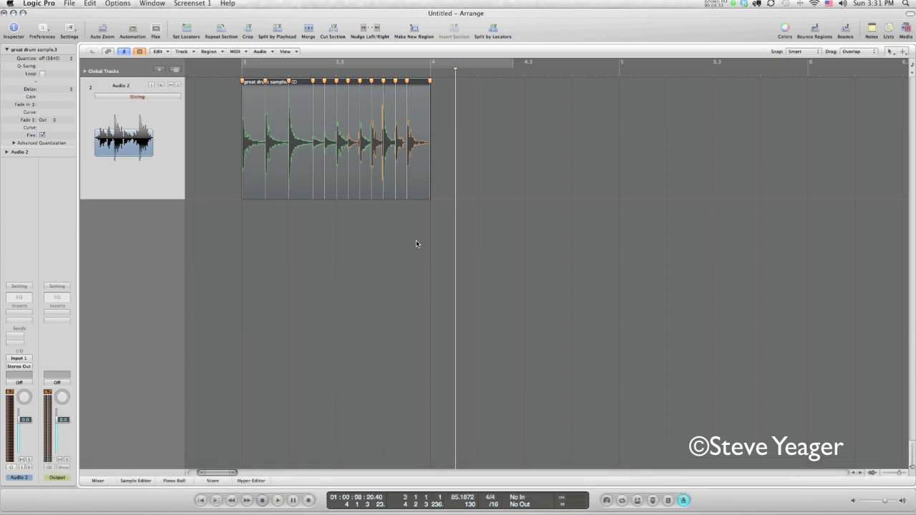
double_click(233, 75)
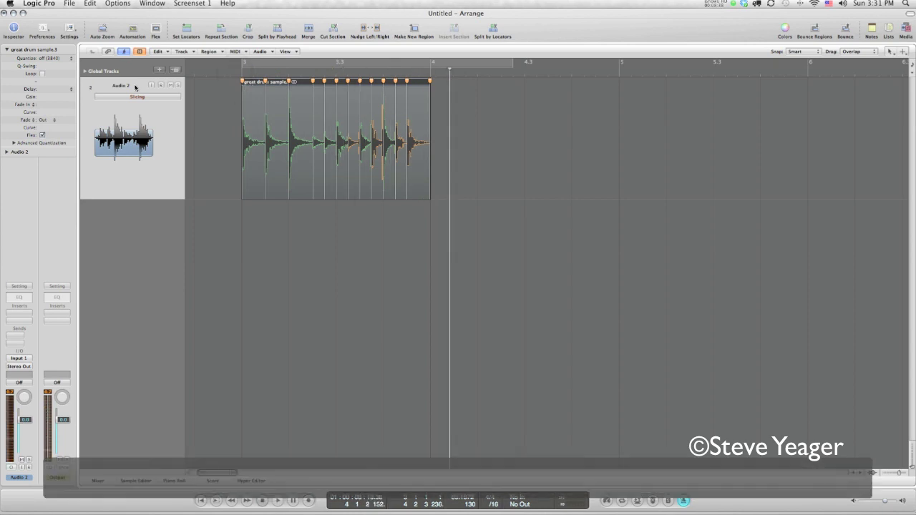
click(41, 73)
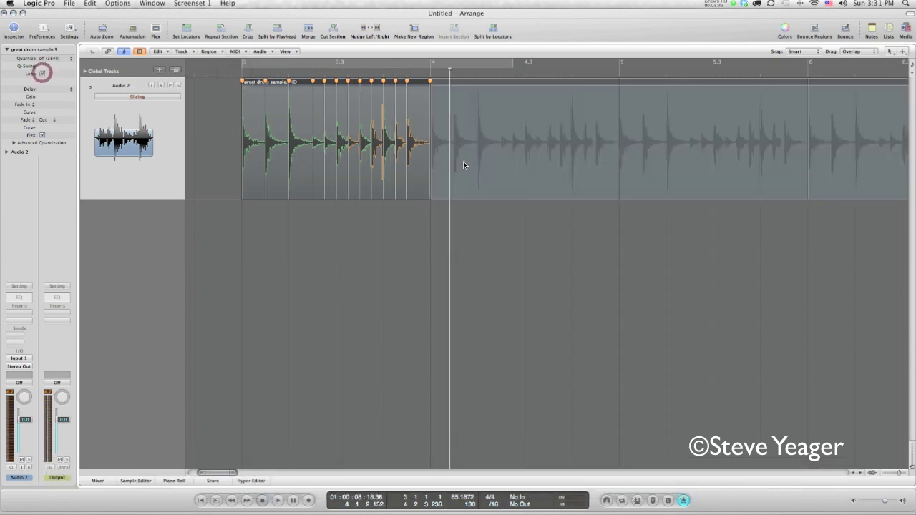
Play the looped drum region from bar 15 to hear its repeats
scroll(463, 161, right, 8)
scroll(415, 98, right, 7)
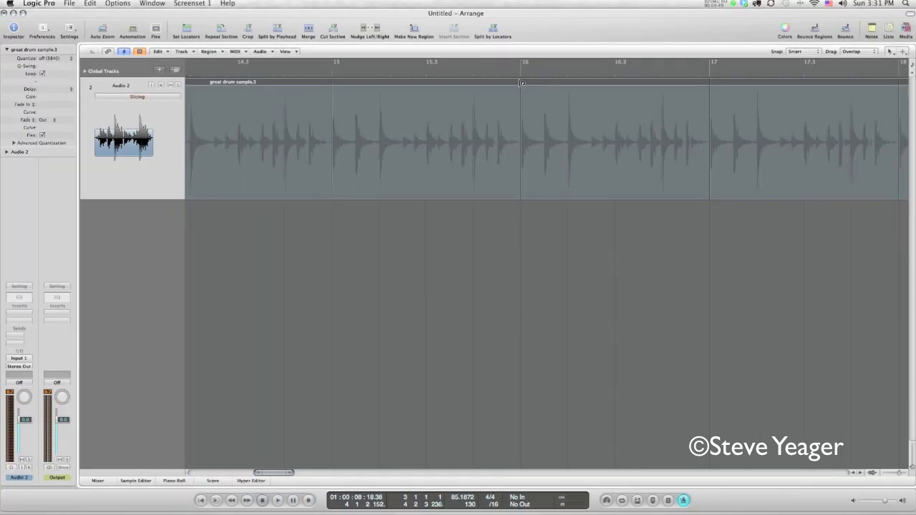
click(358, 72)
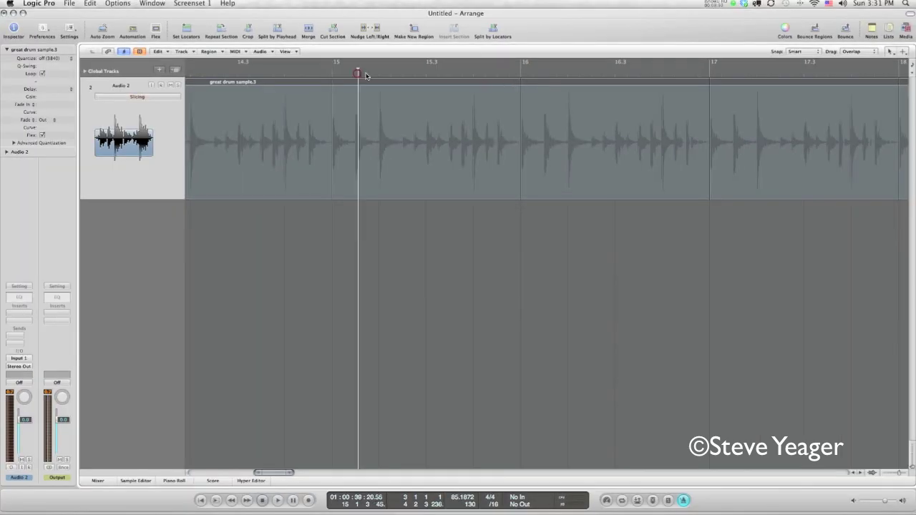
key(space)
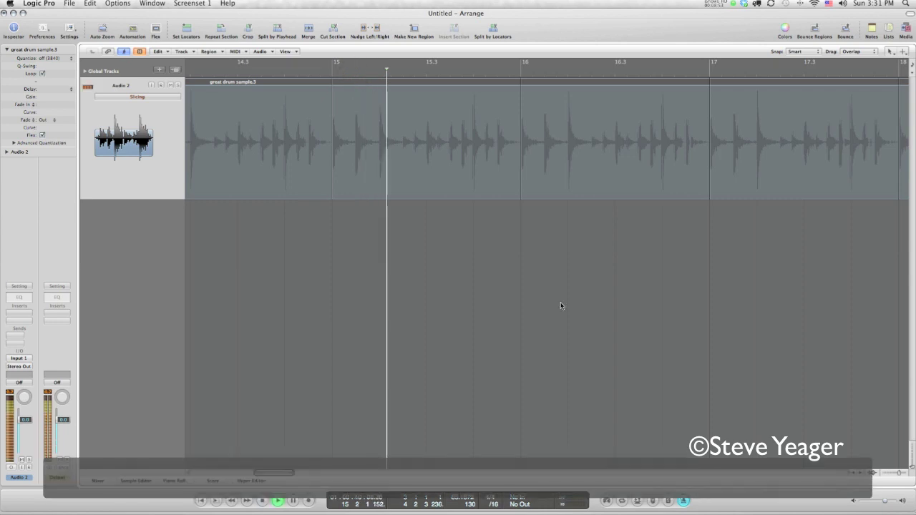